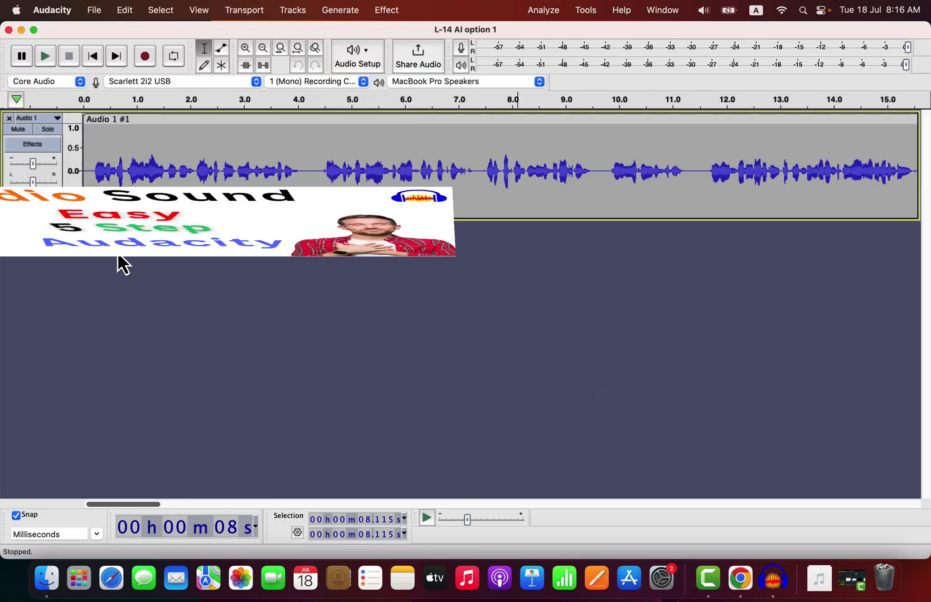
# - Select the entire voice track and duplicate it with Edit > Duplicate
pyautogui.click(142, 151)
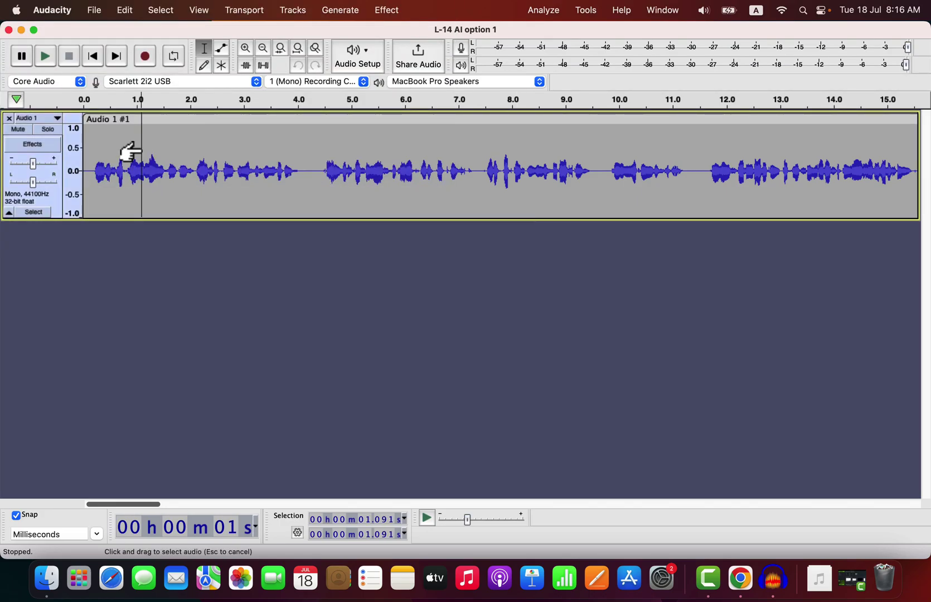
pyautogui.press('super+a')
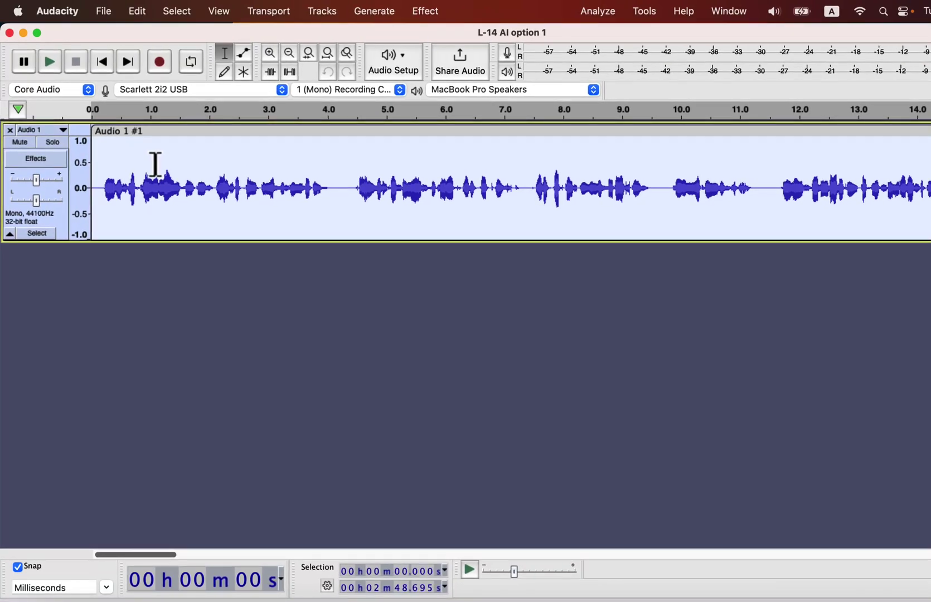
pyautogui.click(141, 11)
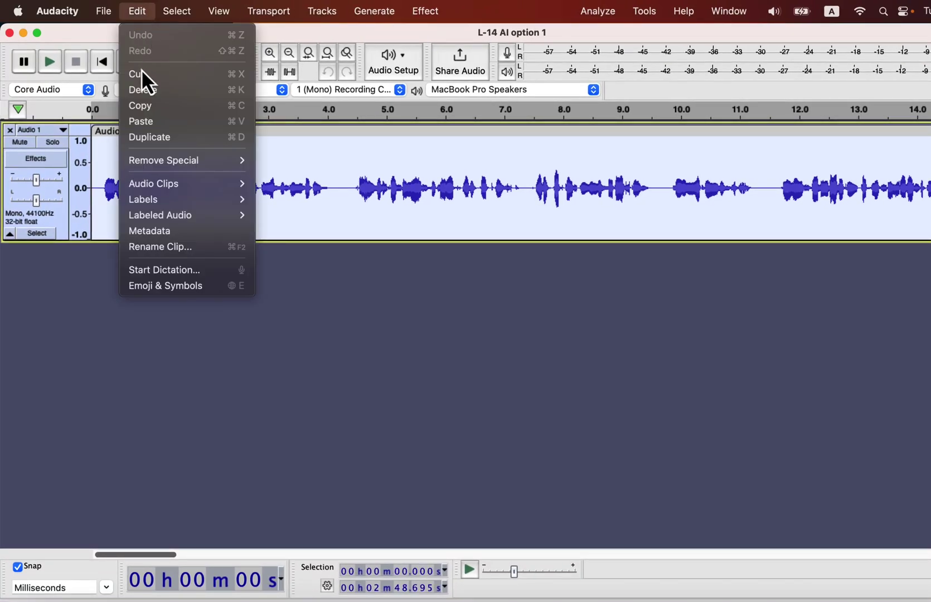
pyautogui.click(145, 139)
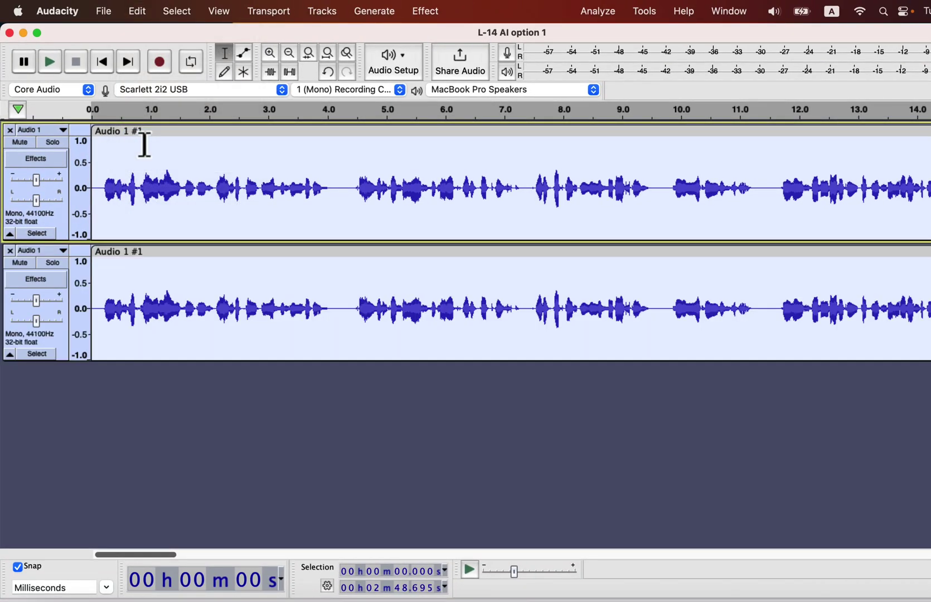
# - Rename the top copy's clip to 'Original'
pyautogui.click(135, 131)
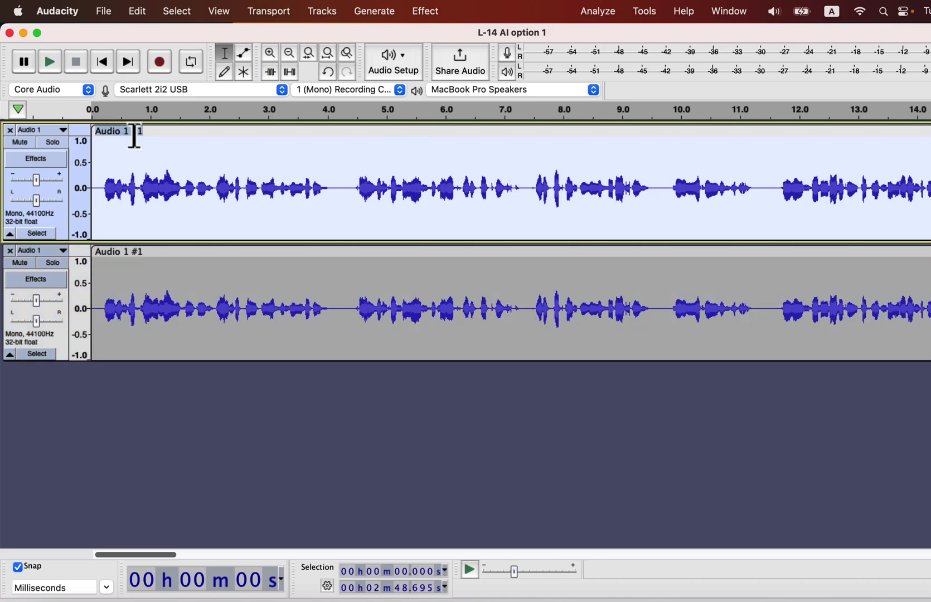
pyautogui.write('Original')
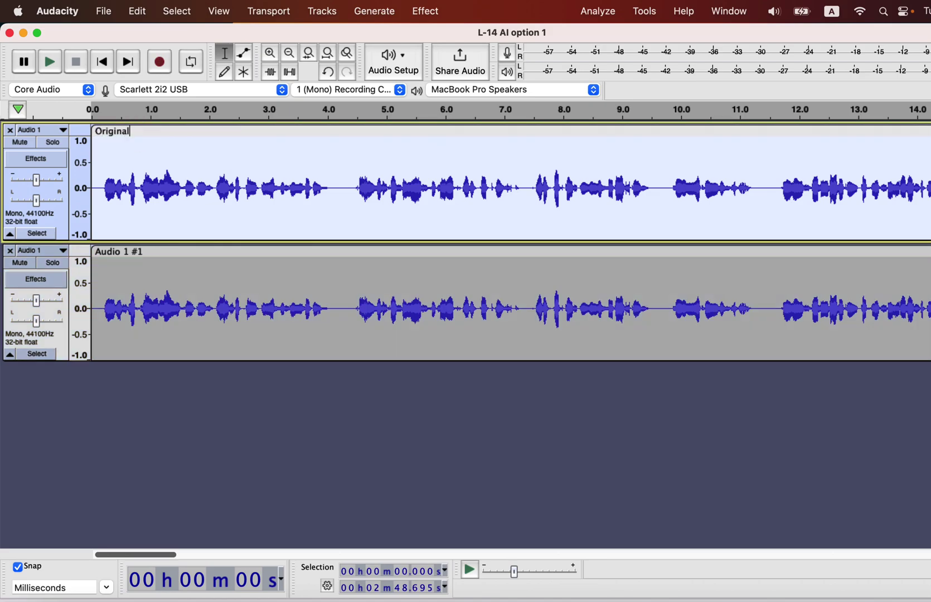
pyautogui.press('Return')
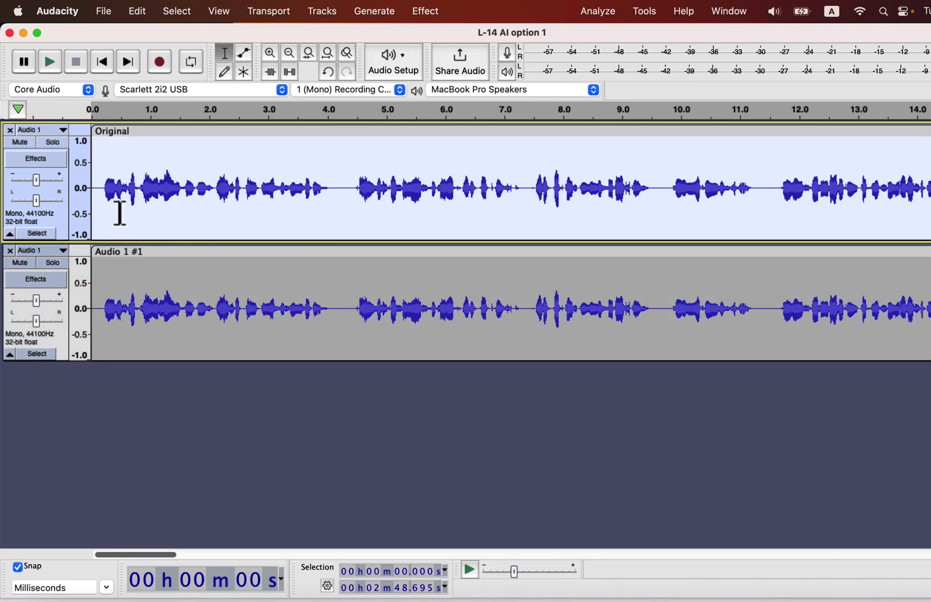
# - Run the Simple Enhanced Improve Macro on the duplicate Audio 1 #1 track
pyautogui.doubleClick(110, 301)
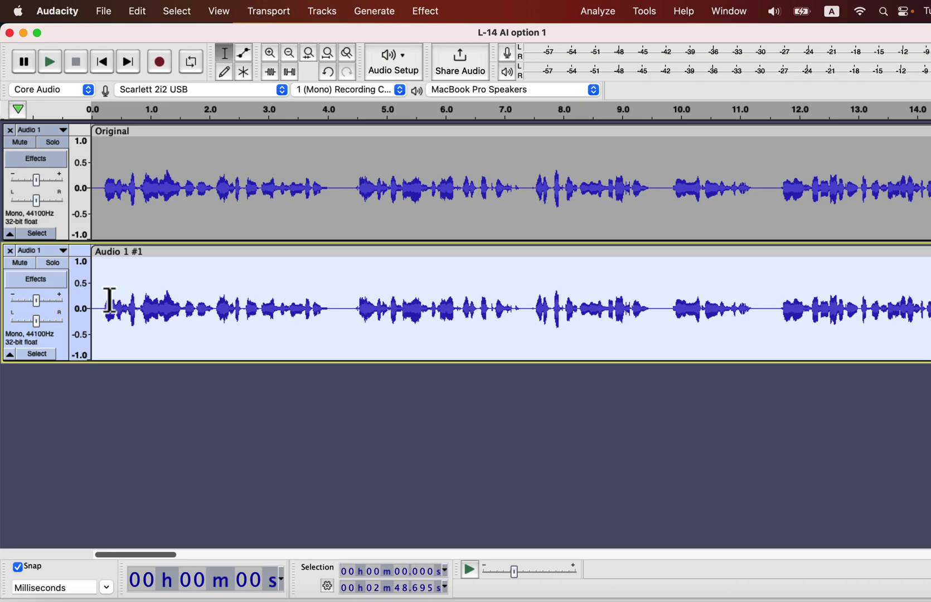
pyautogui.click(645, 13)
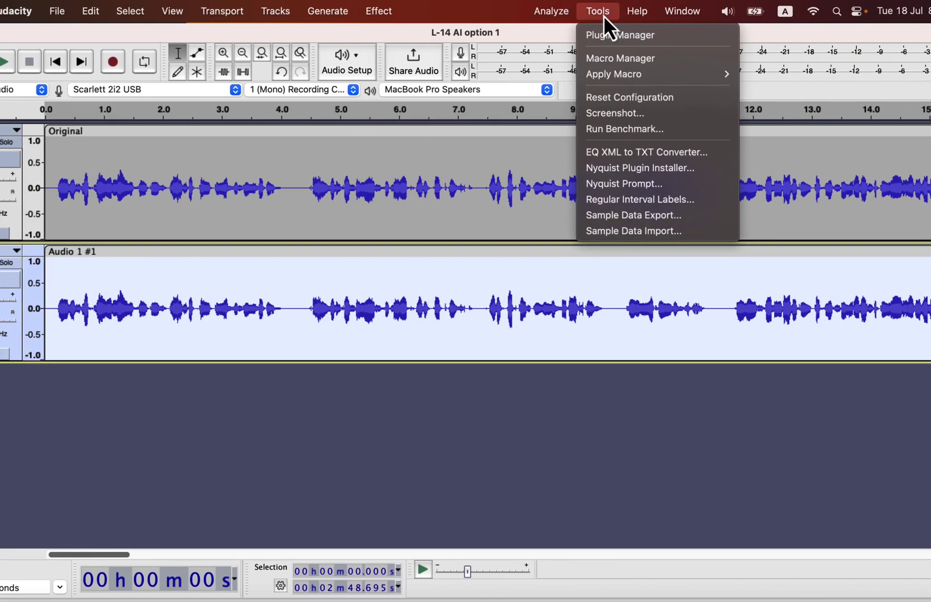
pyautogui.moveTo(617, 73)
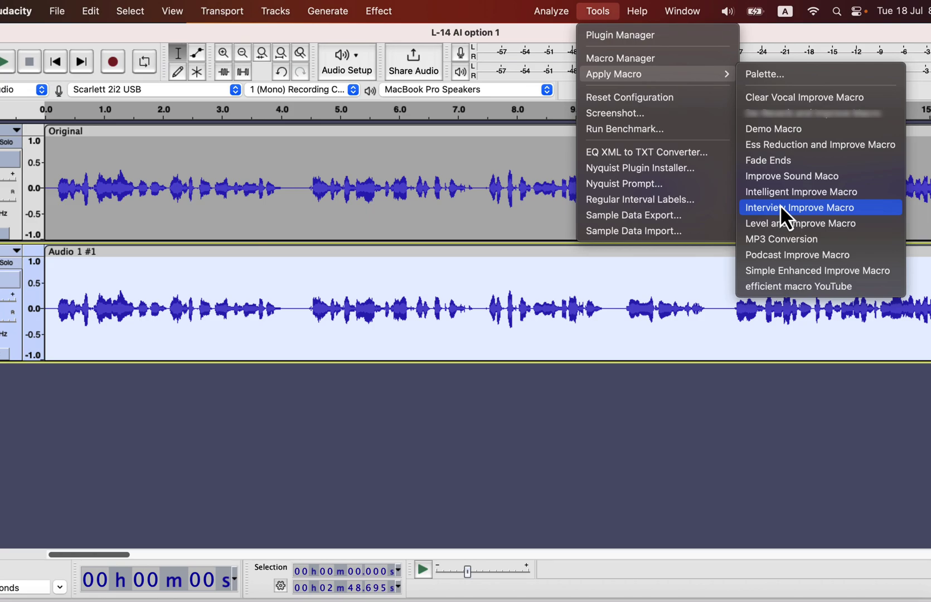
pyautogui.click(779, 271)
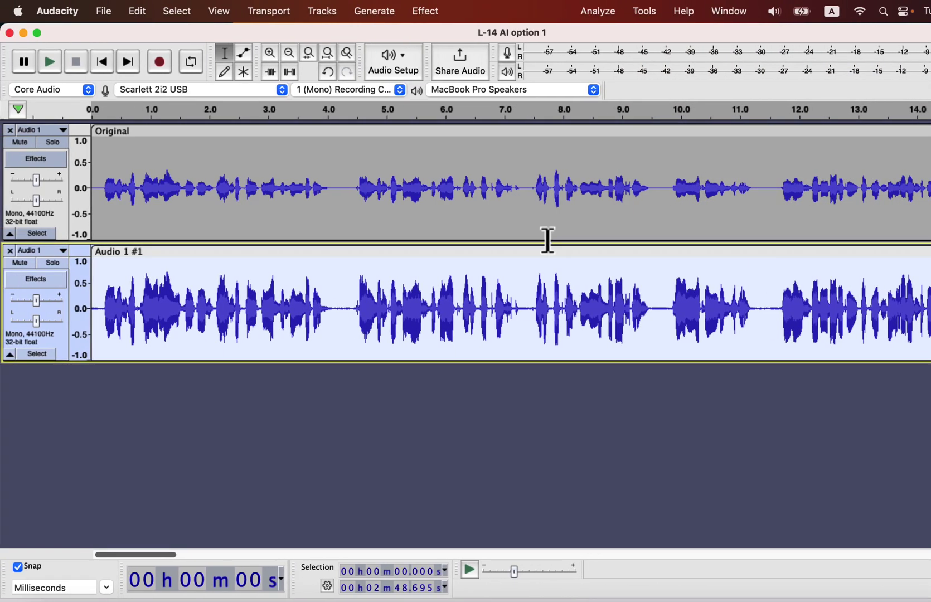
# - Play the project from the start, alternating solo between Original and Audio 1 #1, ending on Audio 1 #1
pyautogui.click(52, 264)
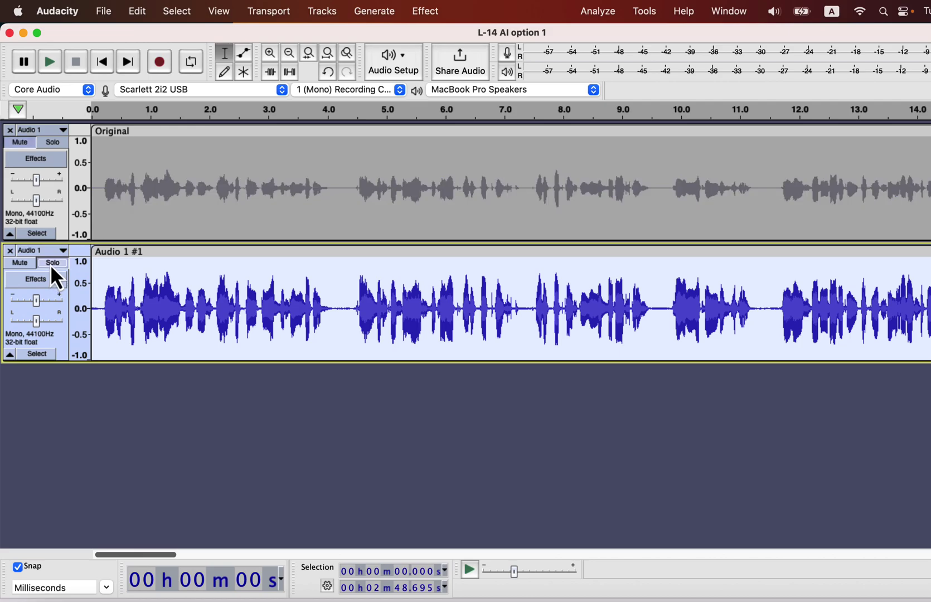
pyautogui.click(54, 144)
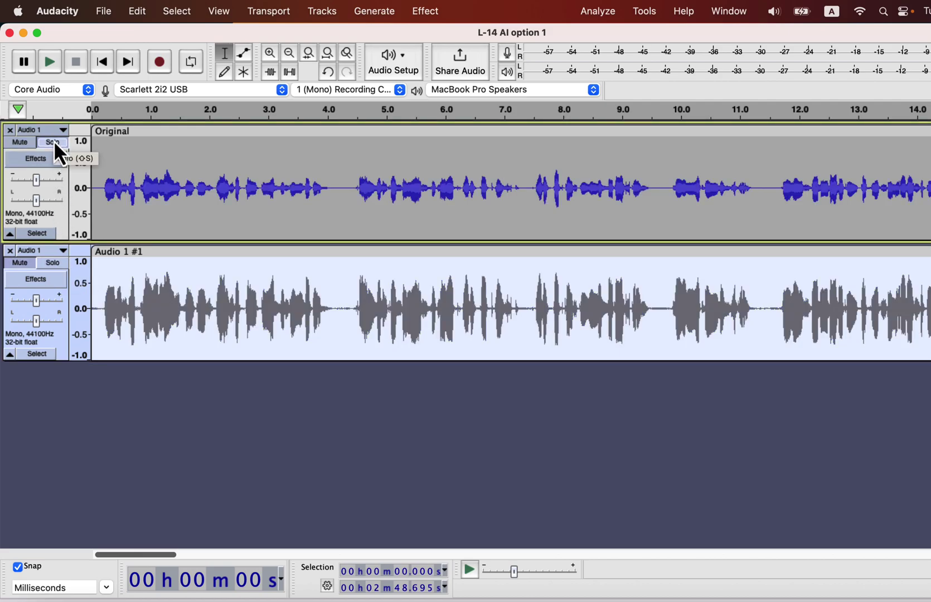
pyautogui.click(93, 177)
pyautogui.press('space')
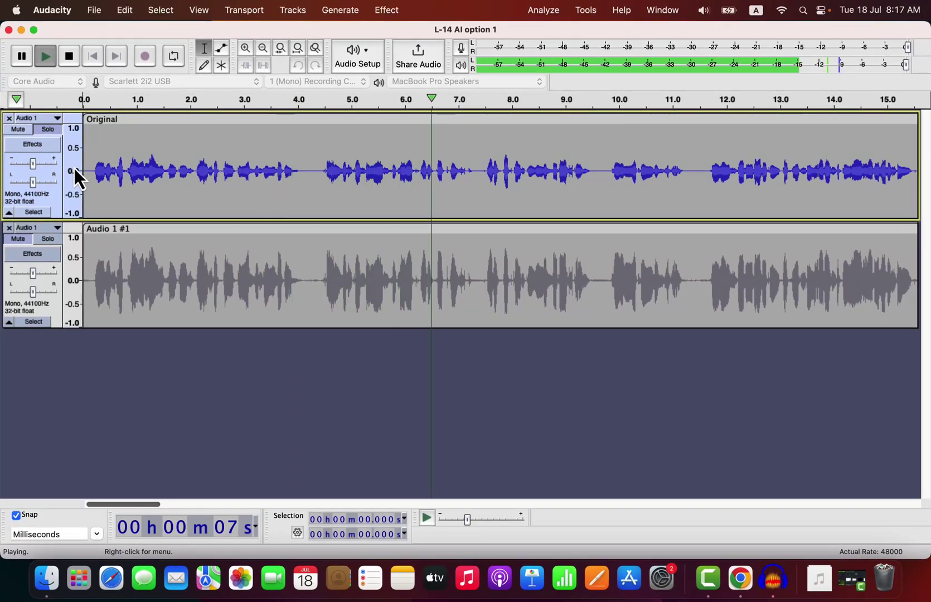
pyautogui.click(51, 243)
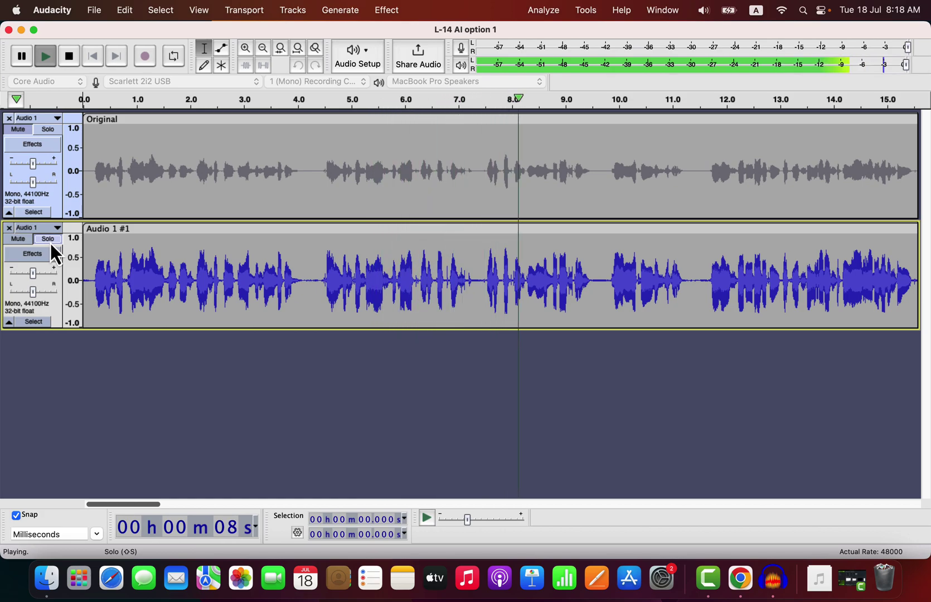
pyautogui.click(53, 132)
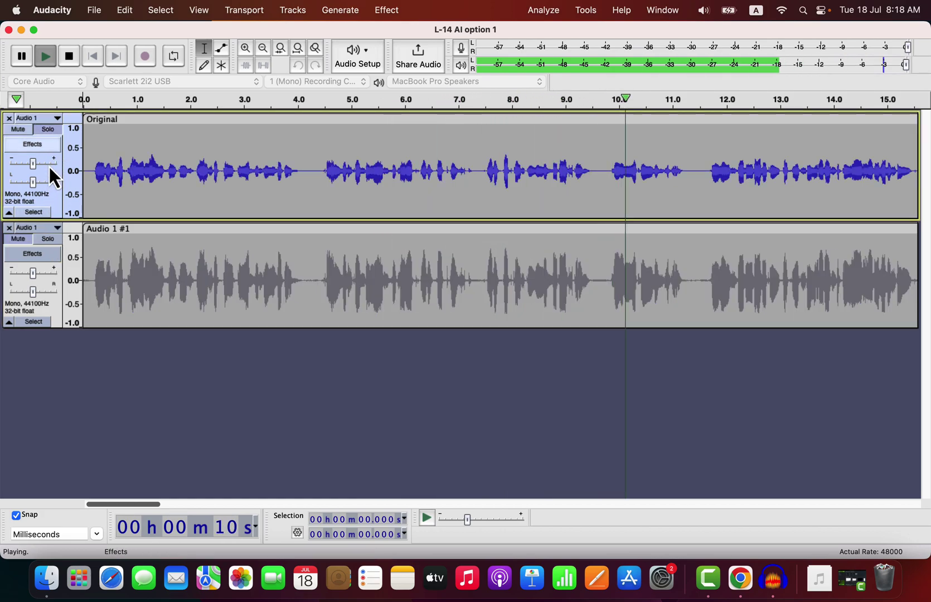
pyautogui.click(48, 239)
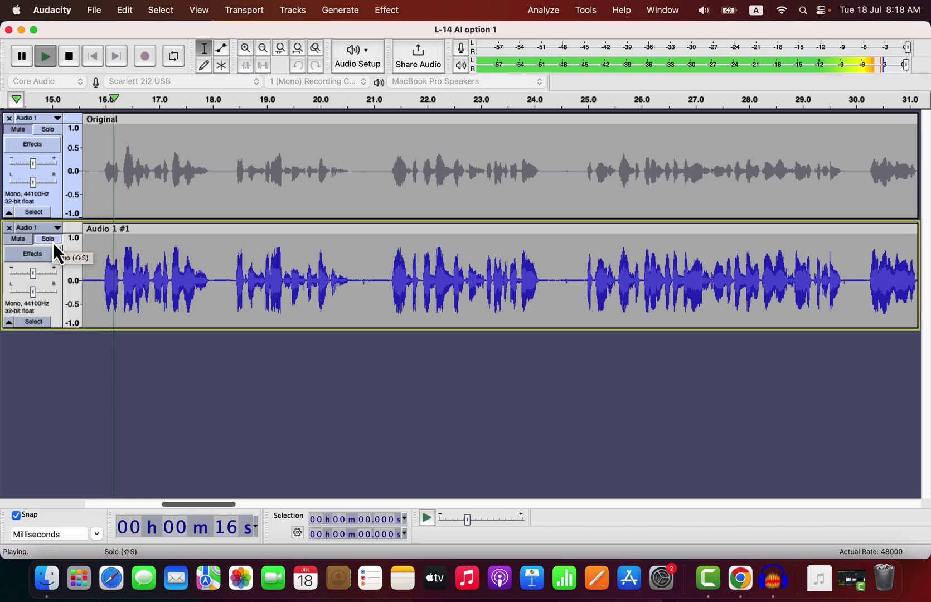
pyautogui.click(54, 129)
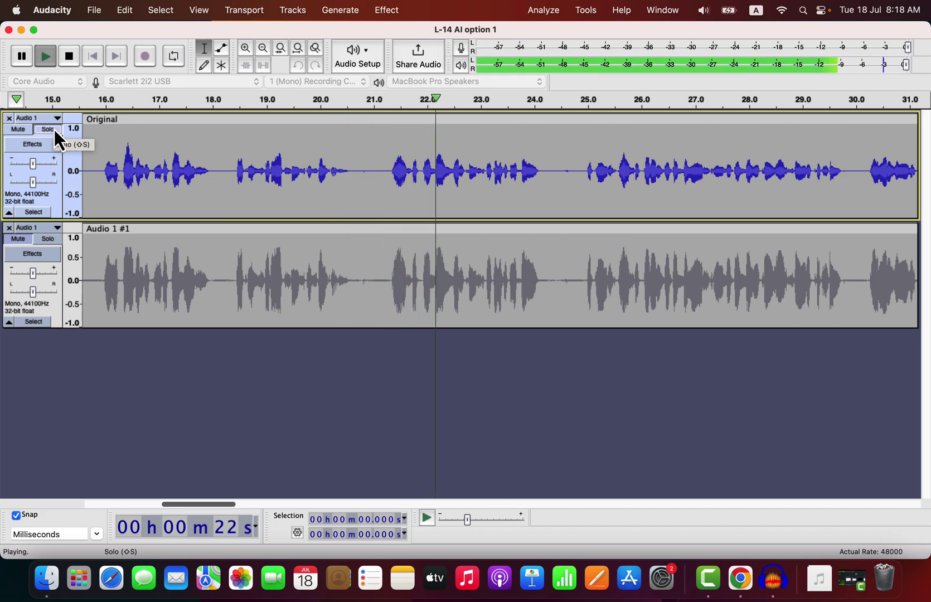
pyautogui.click(48, 240)
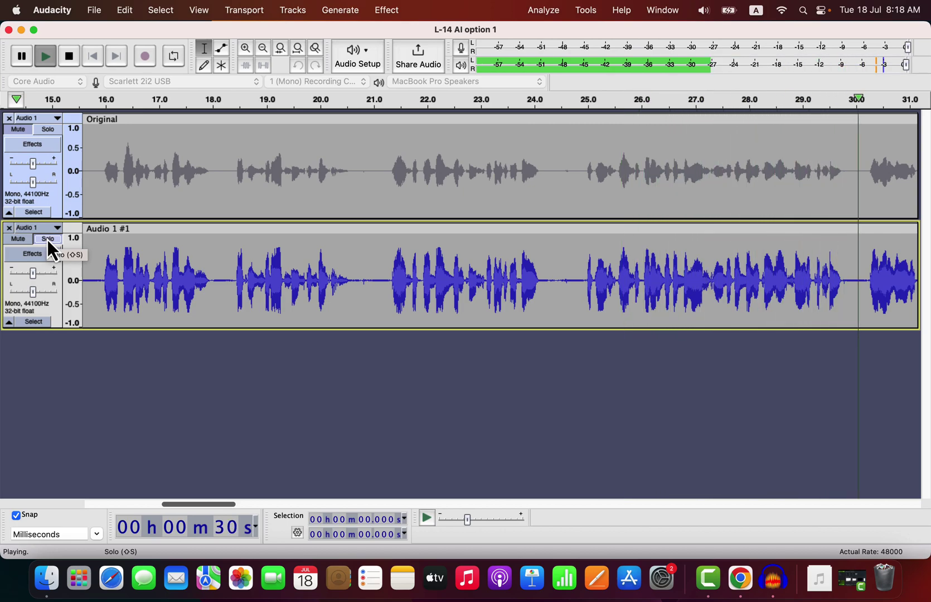
pyautogui.press('space')
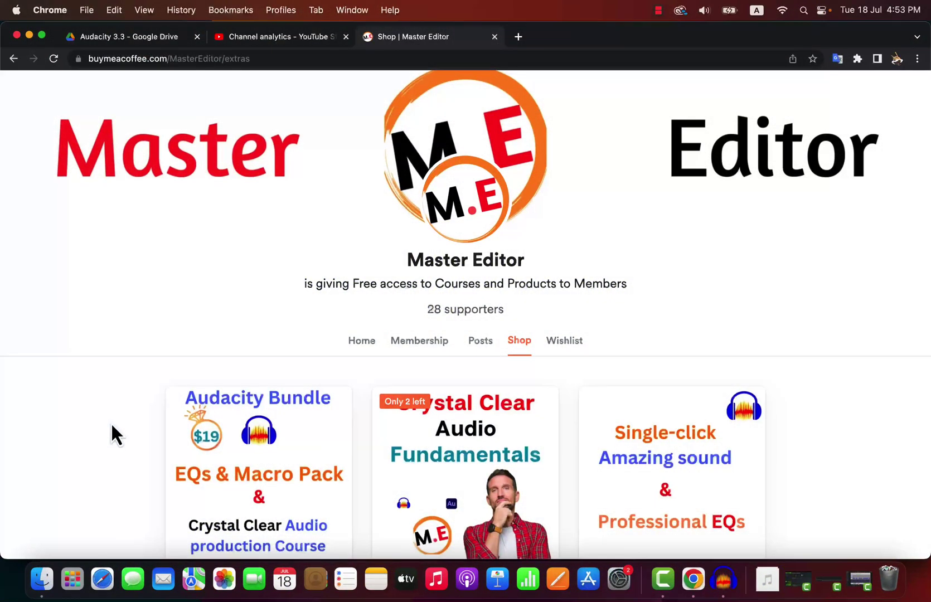
pyautogui.scroll(-3, 112, 423)
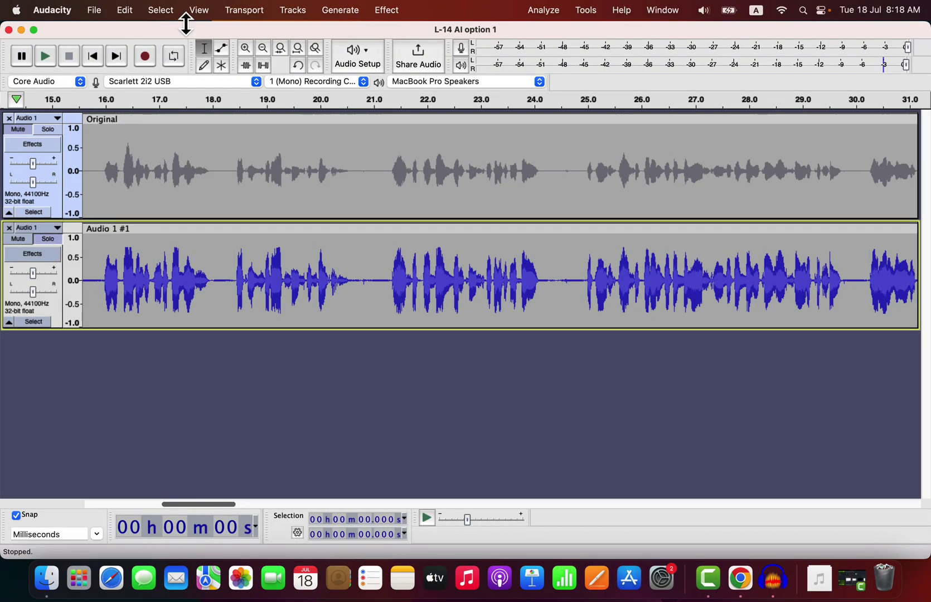
# - Roll the history back to 'Modified Clip Name' and solo the Audio 1 #1 copy
pyautogui.click(199, 11)
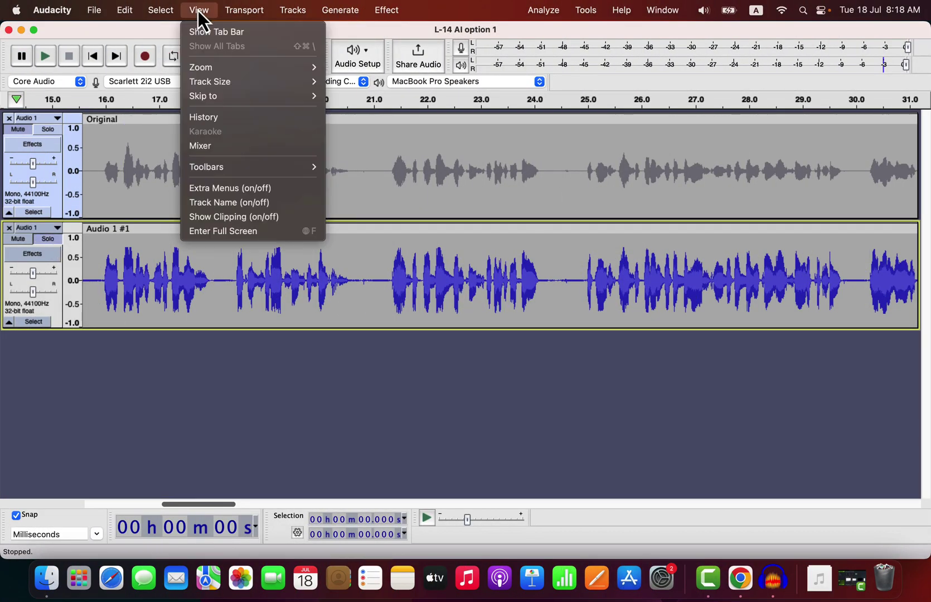
pyautogui.click(211, 118)
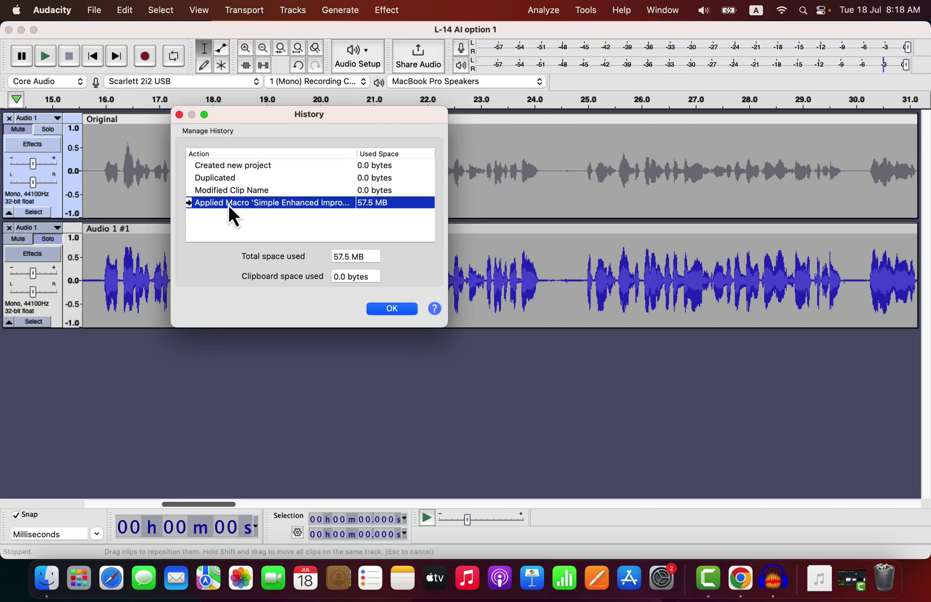
pyautogui.click(243, 192)
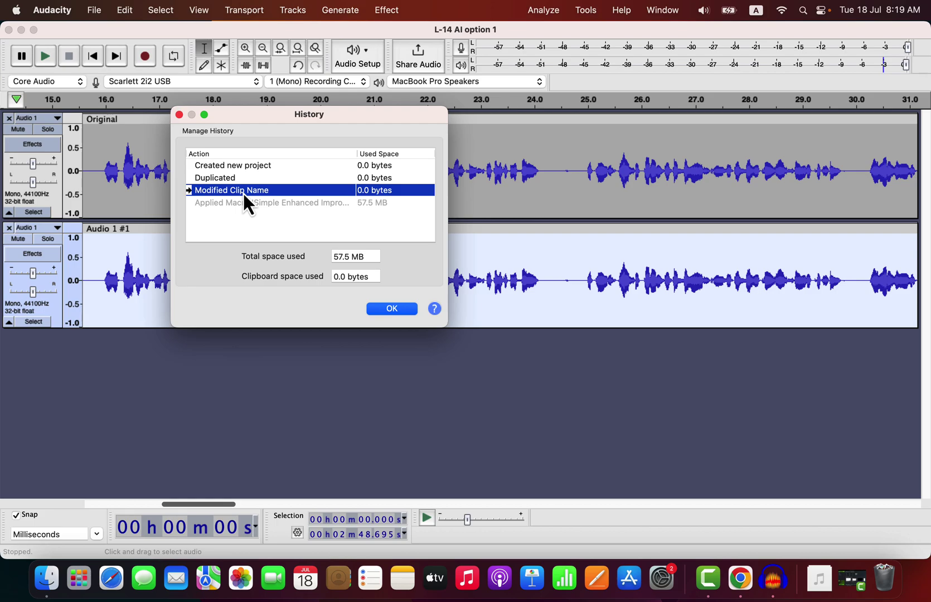
pyautogui.click(391, 309)
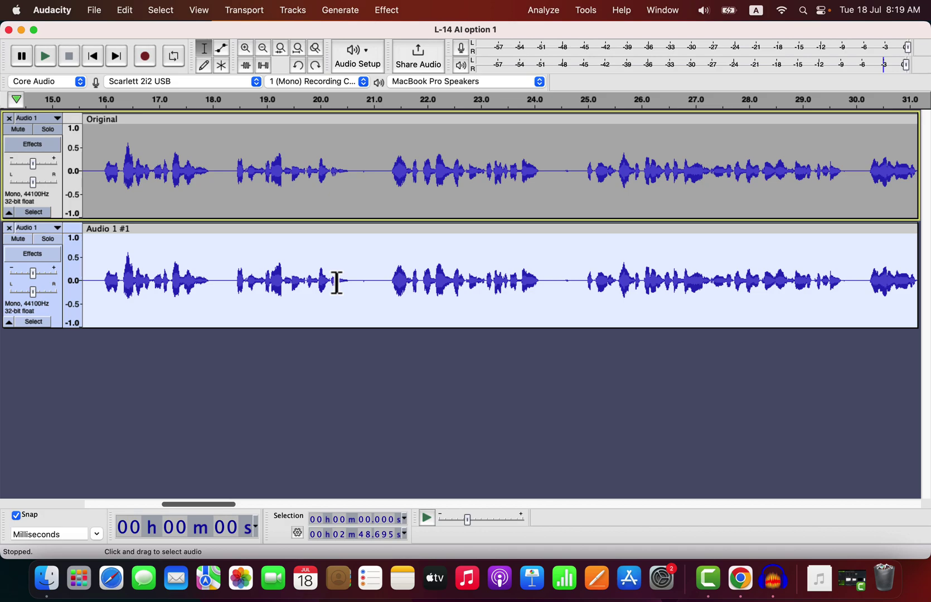
pyautogui.click(57, 241)
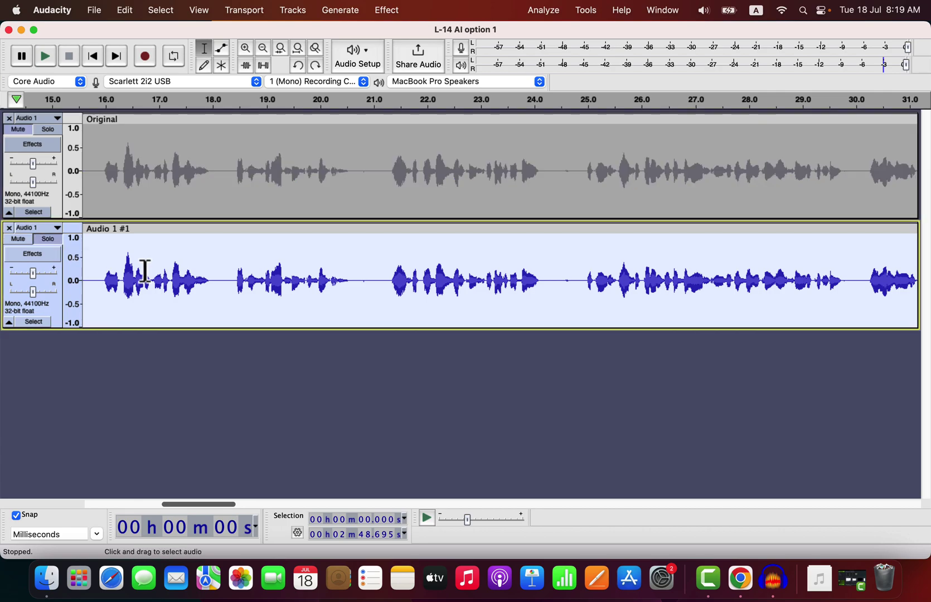
# - Normalize Audio 1 #1 to a -3.0 dB peak with DC offset removed
pyautogui.click(387, 11)
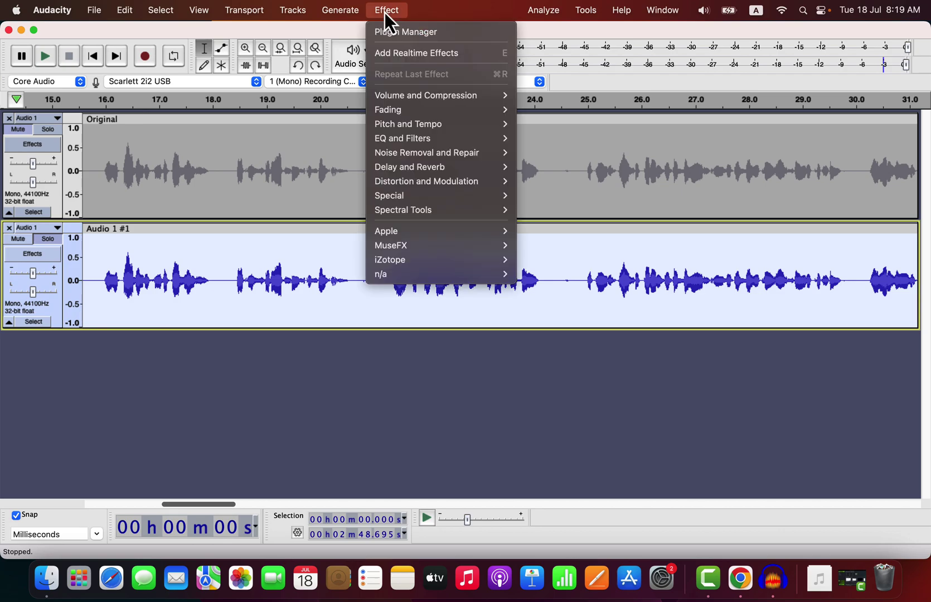
pyautogui.moveTo(395, 95)
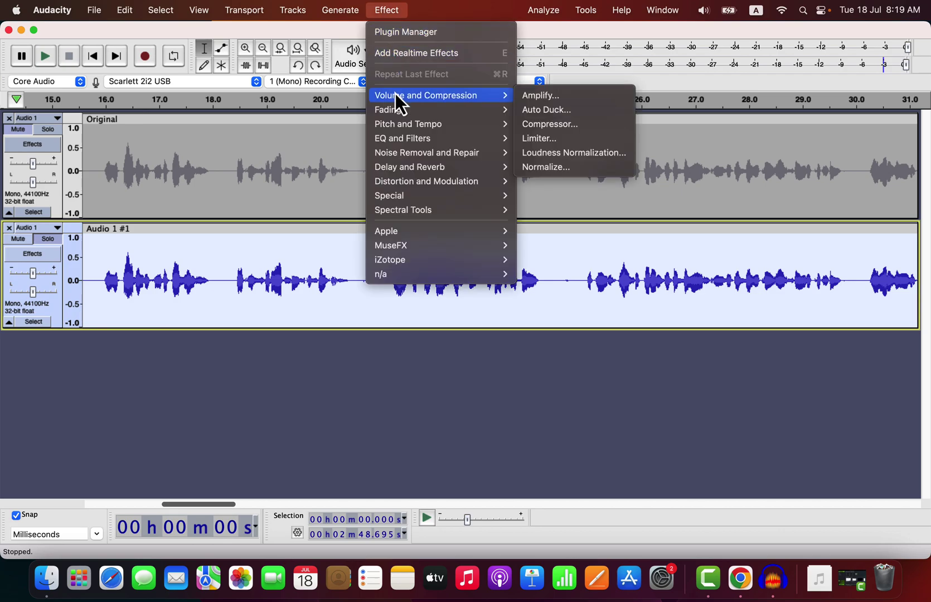
pyautogui.click(539, 169)
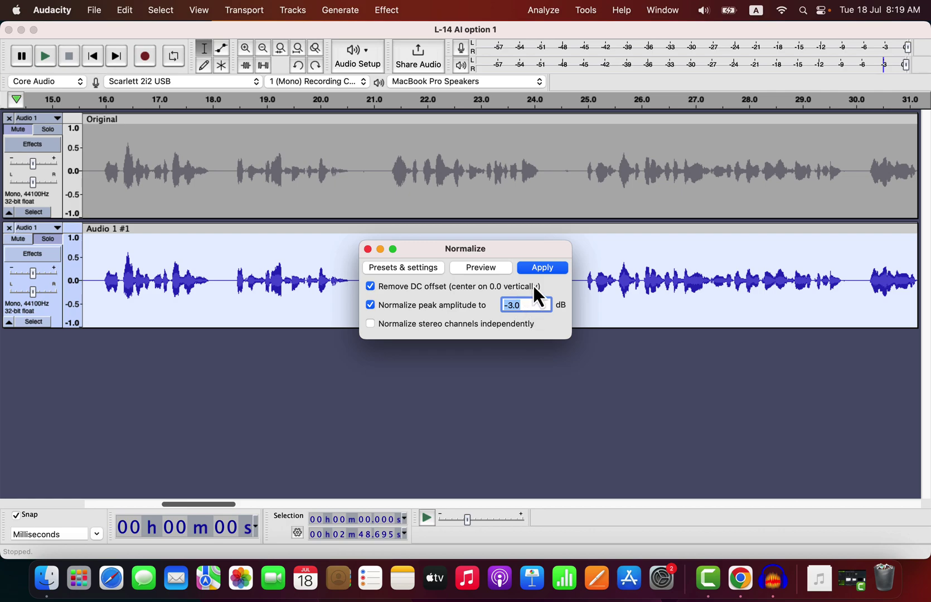
pyautogui.click(538, 267)
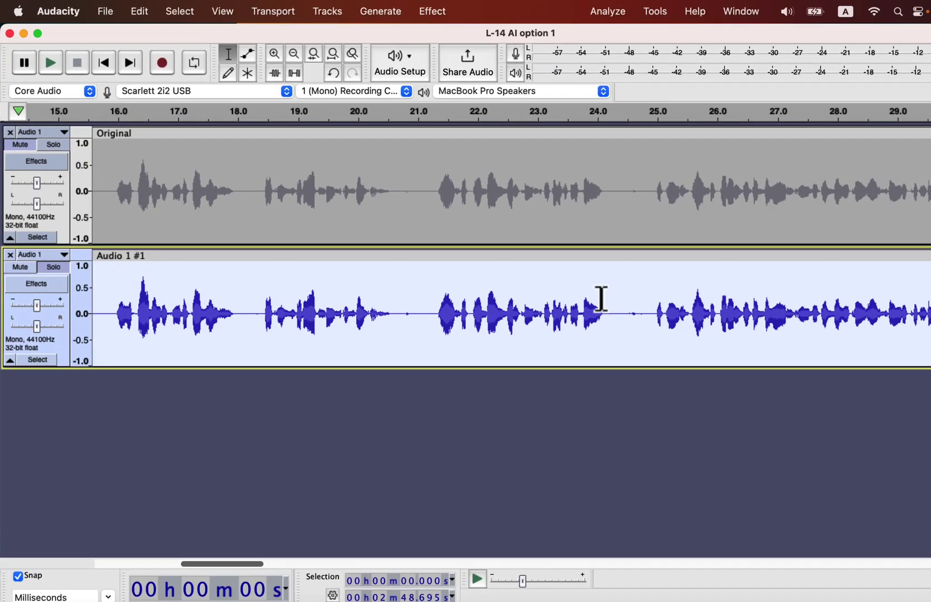
# - Capture a Noise Reduction noise profile from the silent gap near 21 s
pyautogui.hscroll(-5, 600, 300)
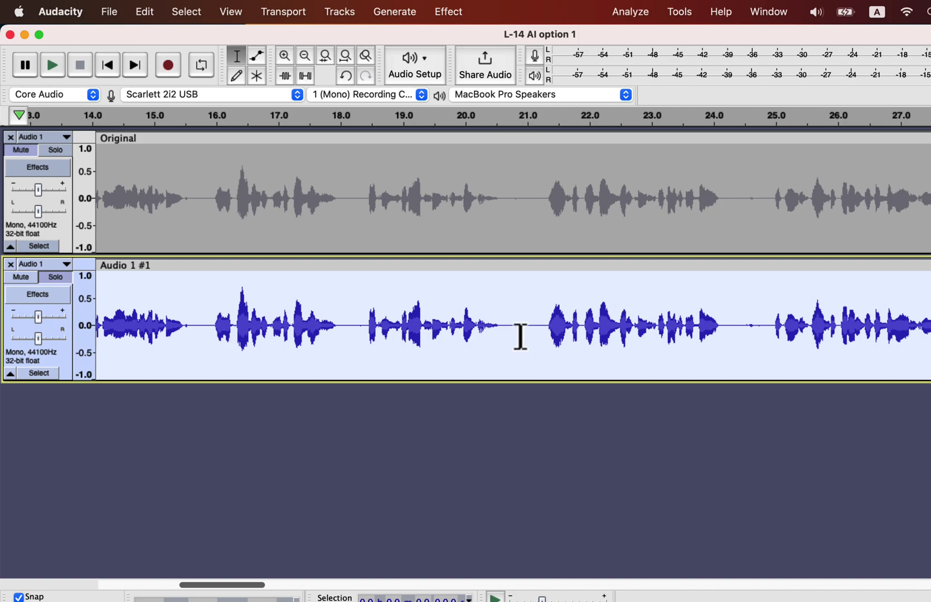
pyautogui.moveTo(522, 324); pyautogui.dragTo(547, 346)
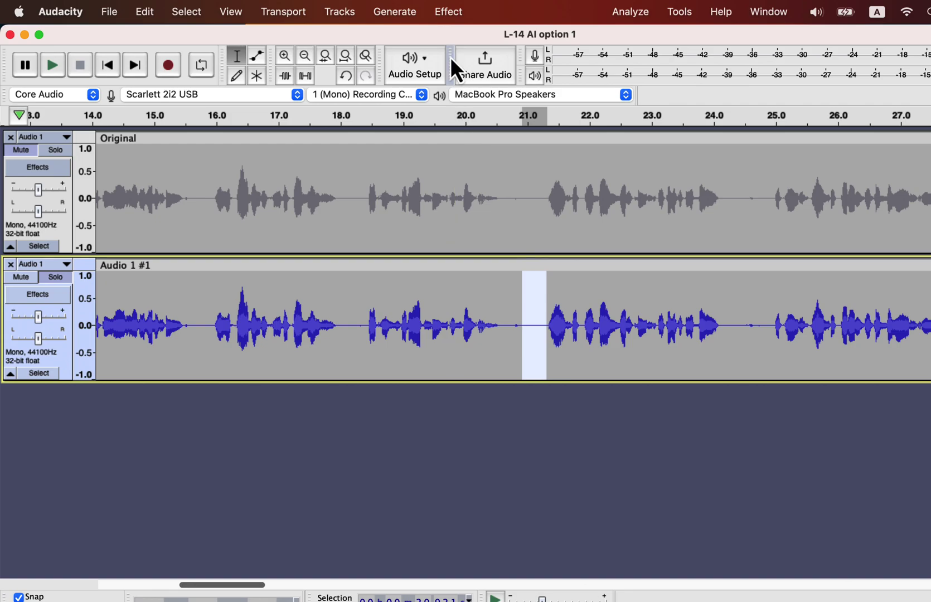
pyautogui.click(449, 12)
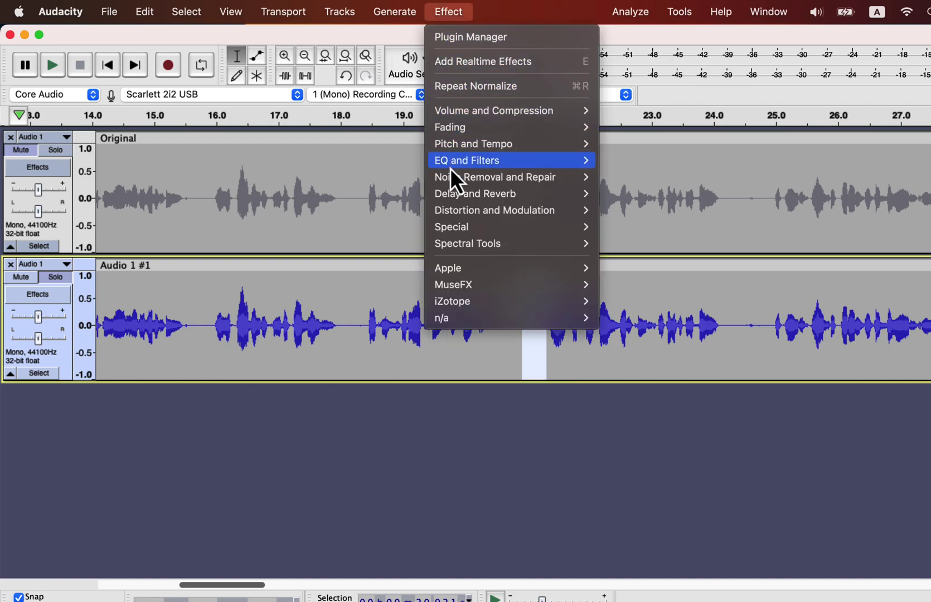
pyautogui.moveTo(452, 173)
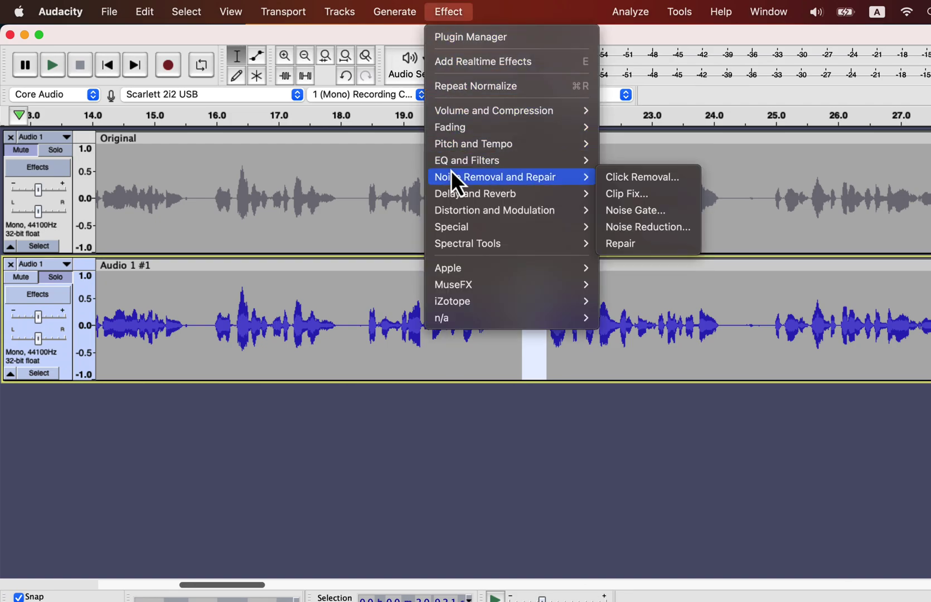
pyautogui.click(611, 228)
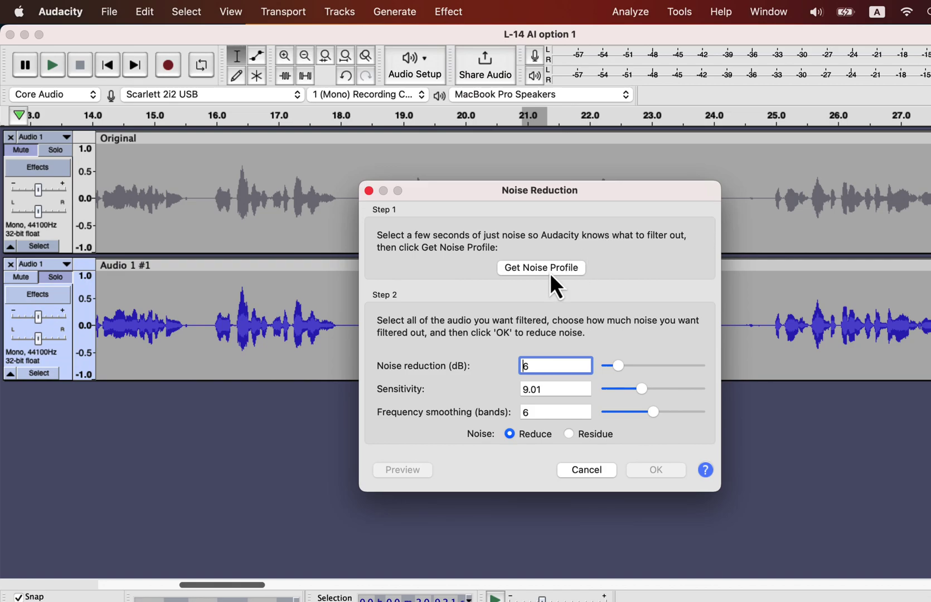
pyautogui.click(551, 277)
# - Apply Noise Reduction to the whole Audio 1 #1 clip at 6 dB with sensitivity 6
pyautogui.doubleClick(430, 312)
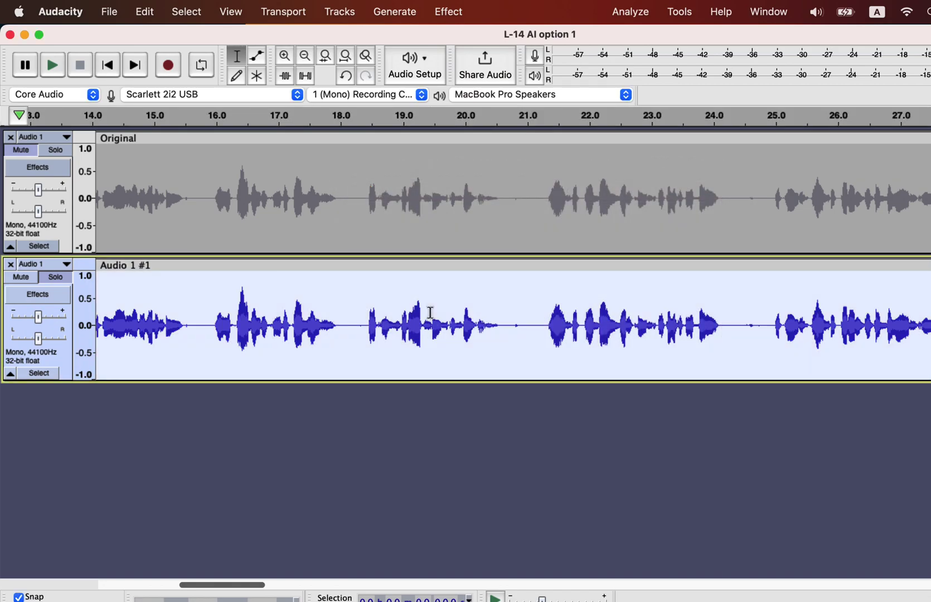
pyautogui.click(454, 12)
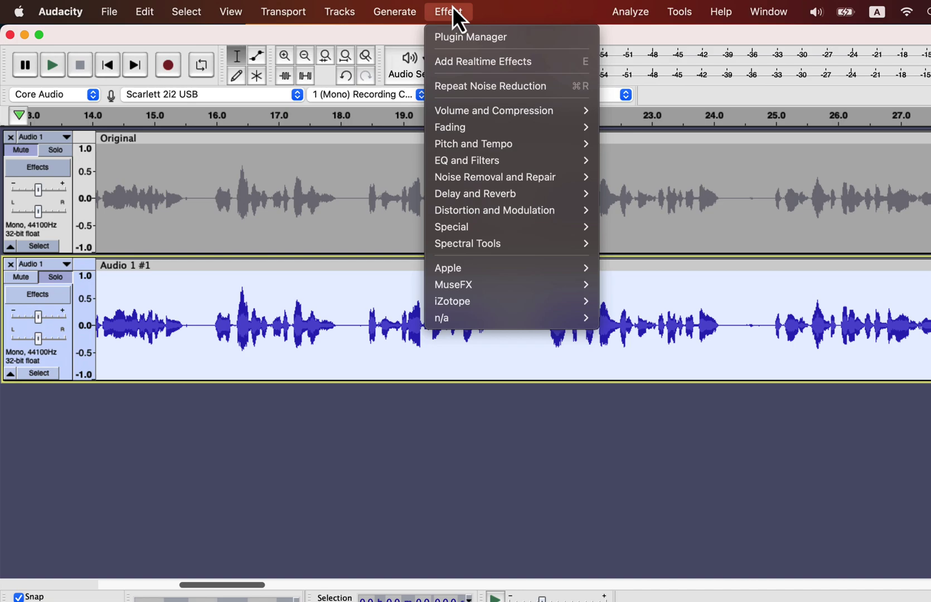
pyautogui.moveTo(466, 179)
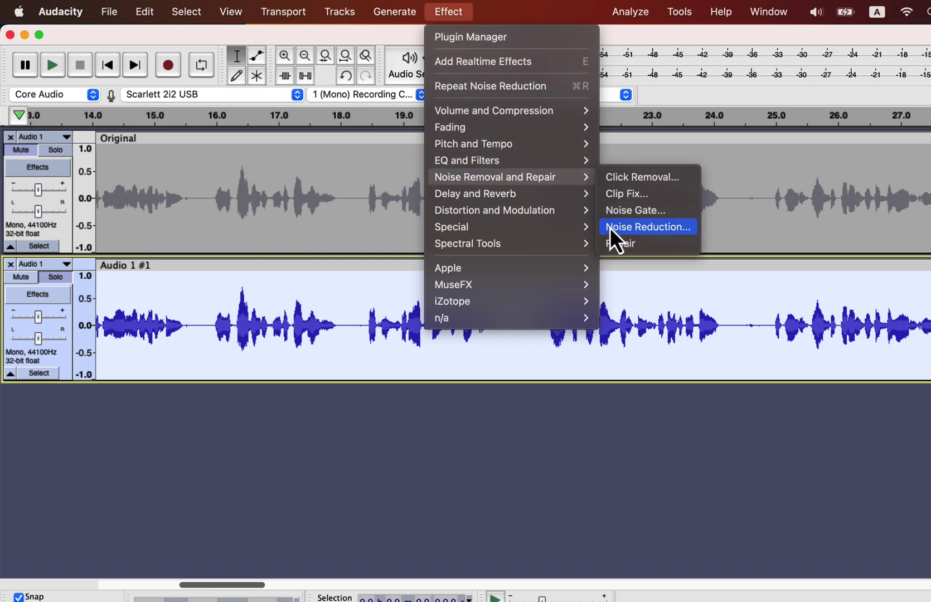
pyautogui.click(616, 241)
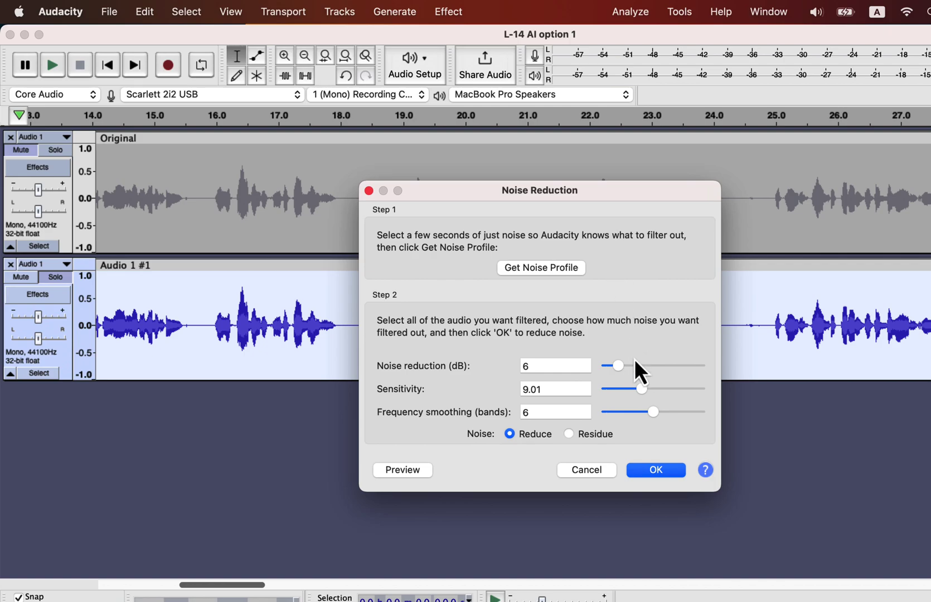
pyautogui.moveTo(647, 393); pyautogui.dragTo(632, 389)
pyautogui.click(576, 389)
pyautogui.doubleClick(576, 390)
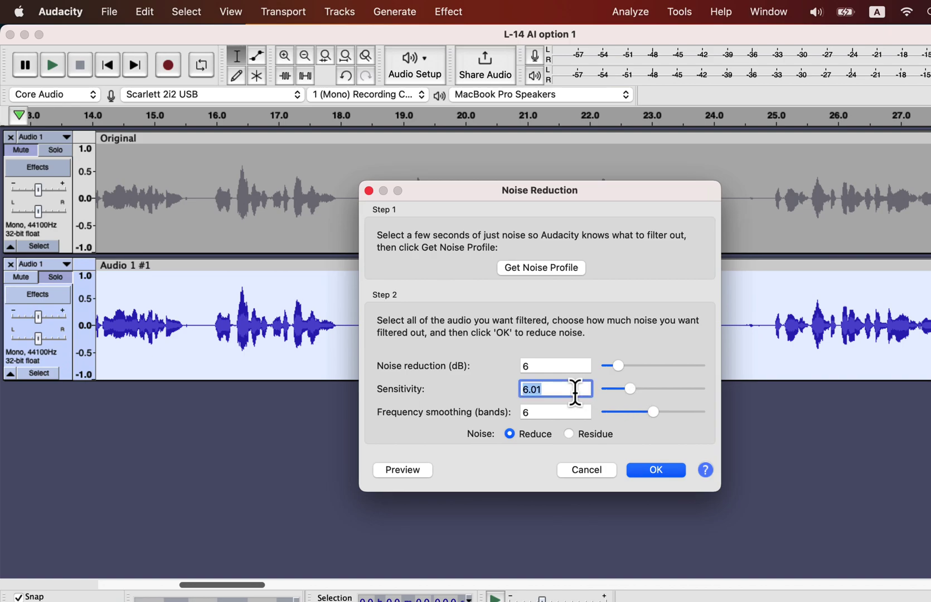
pyautogui.write('6')
pyautogui.click(656, 474)
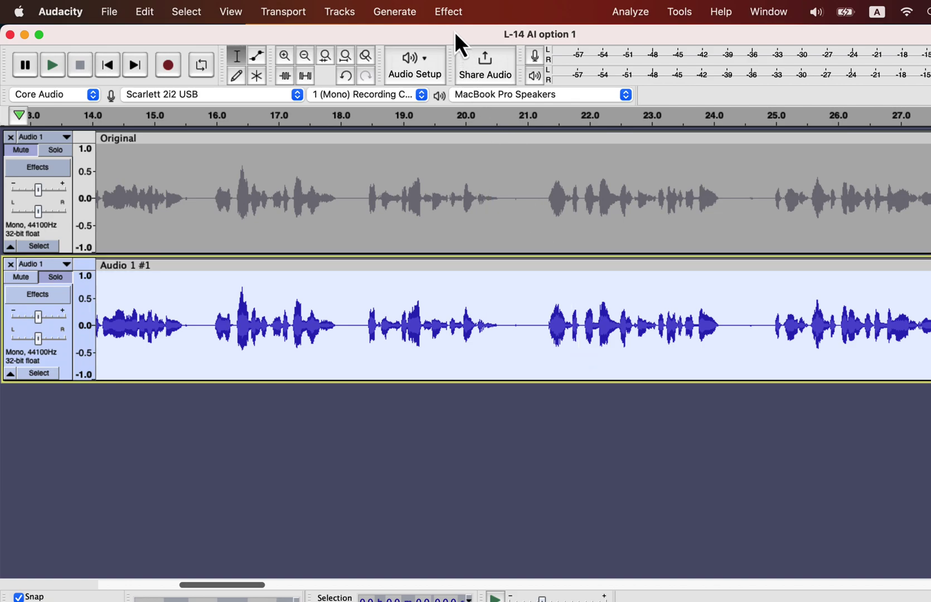
# - Load the Low rolloff for speech Filter Curve EQ preset and move its low-cut corner to about 70 Hz
pyautogui.click(450, 12)
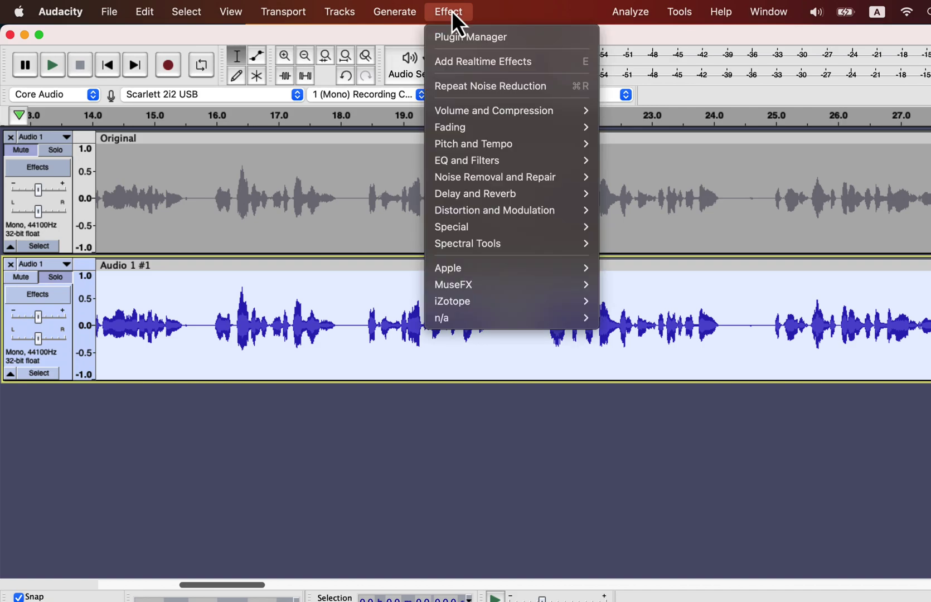
pyautogui.moveTo(468, 162)
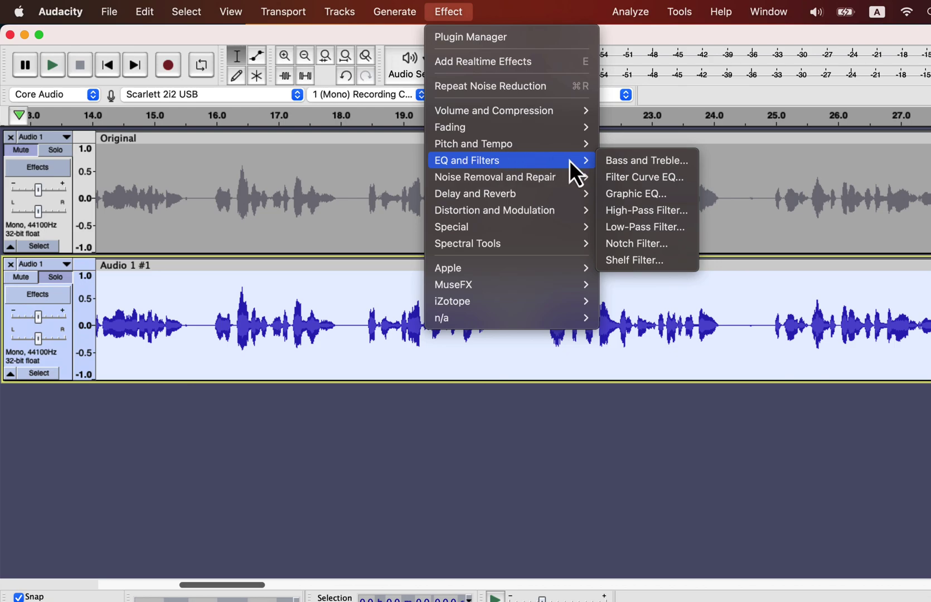
pyautogui.click(624, 179)
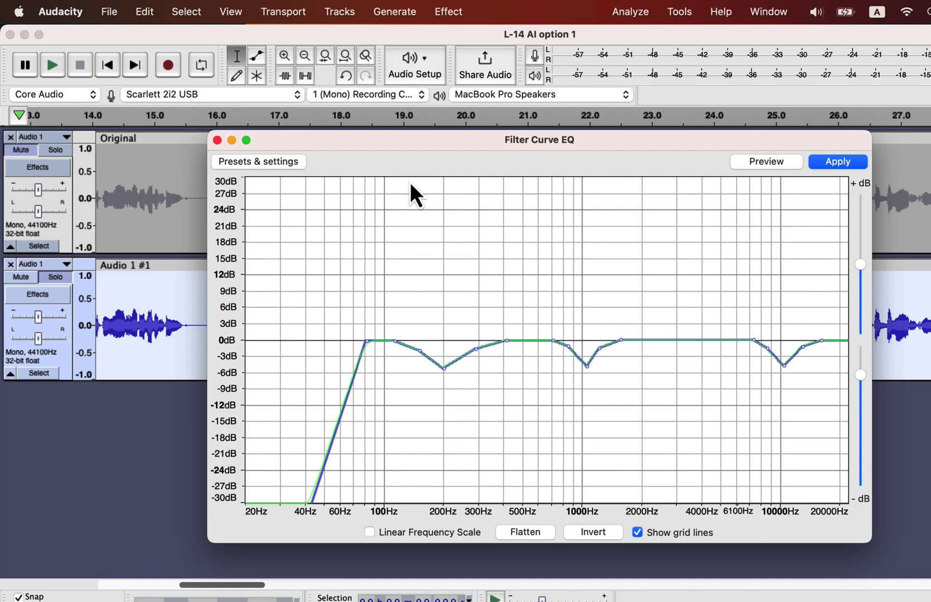
pyautogui.click(294, 161)
pyautogui.moveTo(291, 236)
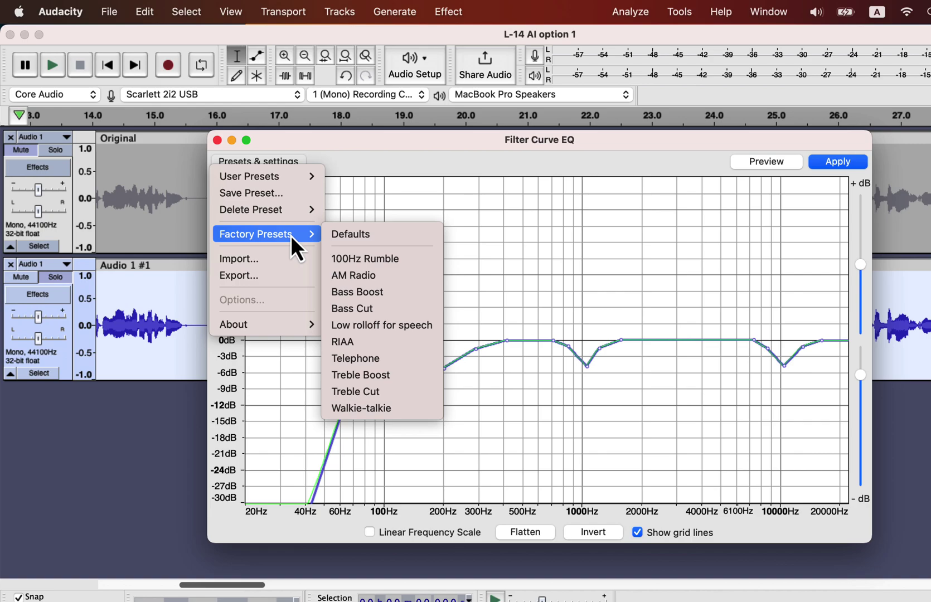
pyautogui.click(363, 331)
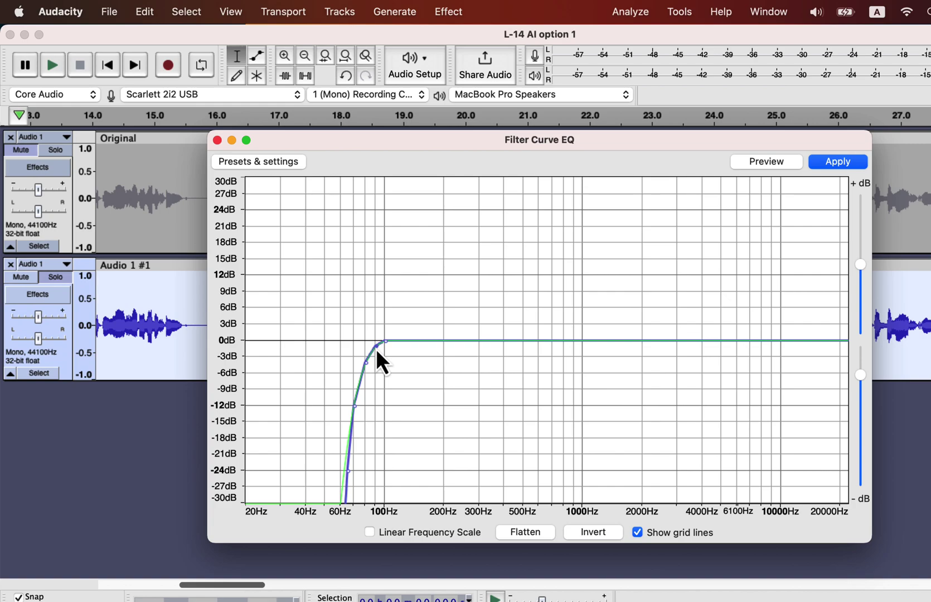
pyautogui.moveTo(376, 346); pyautogui.dragTo(353, 363)
# - Apply the EQ, switch Audio 1 #1's vertical scale to Linear (dB), and make the track taller
pyautogui.click(821, 177)
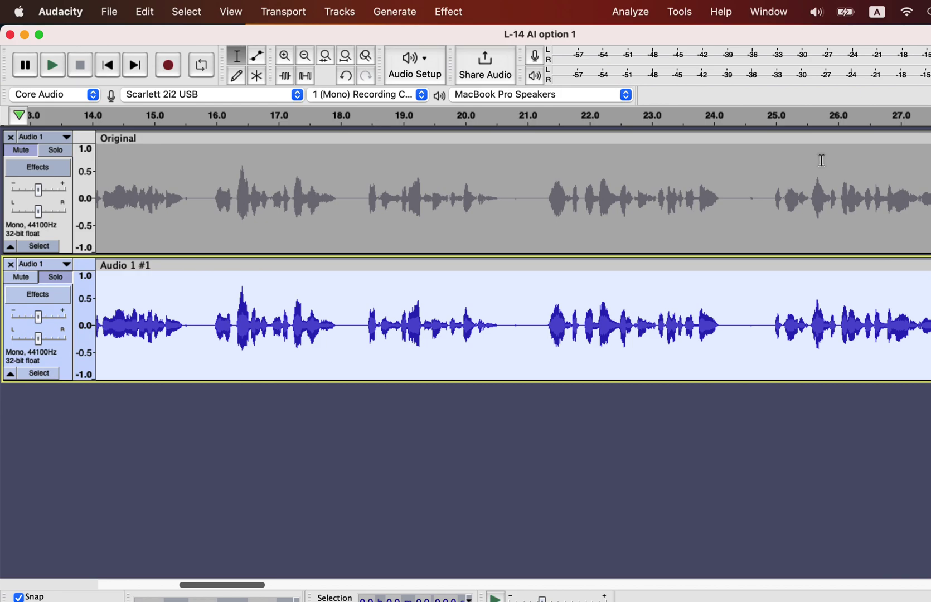
pyautogui.rightClick(83, 314)
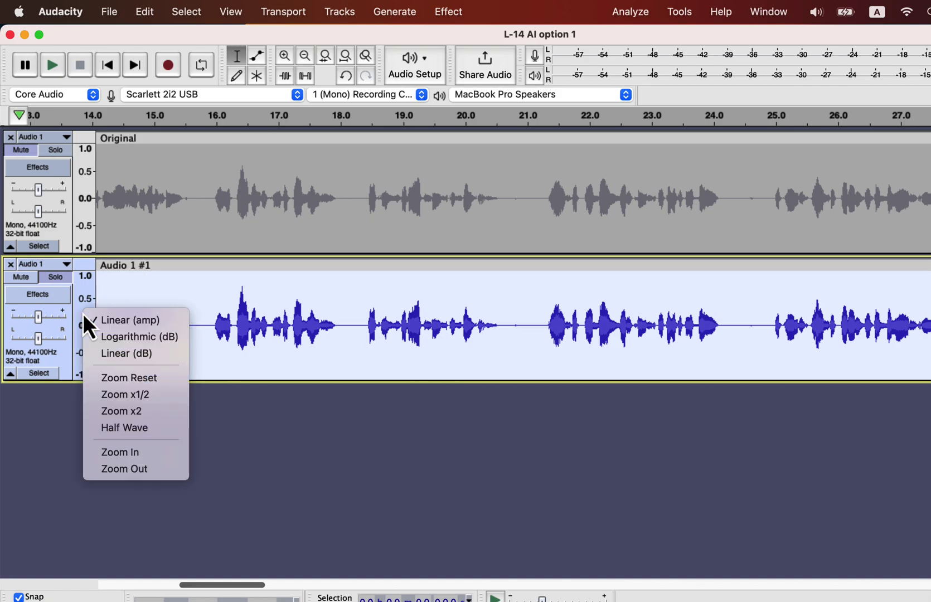
pyautogui.click(96, 355)
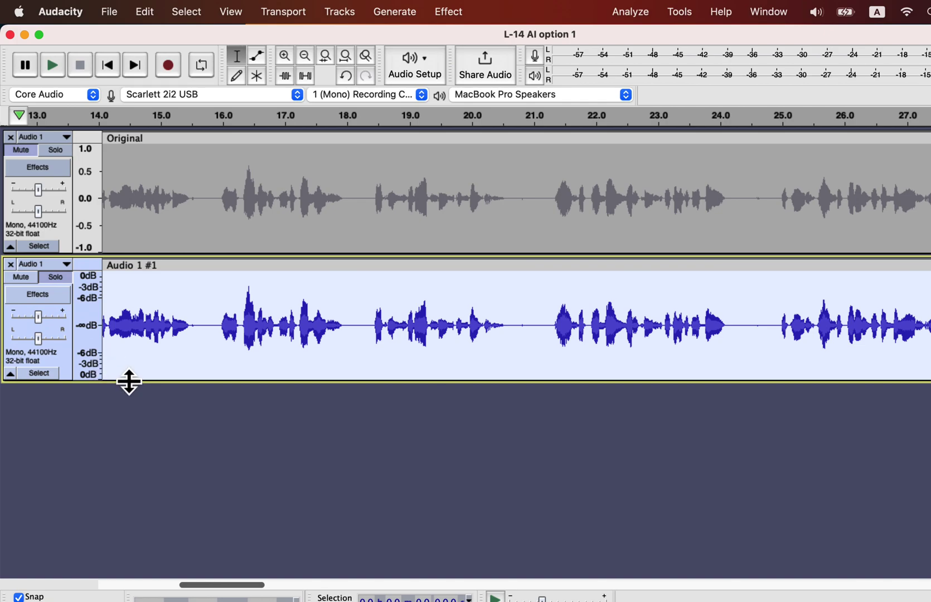
pyautogui.moveTo(129, 382); pyautogui.dragTo(130, 574)
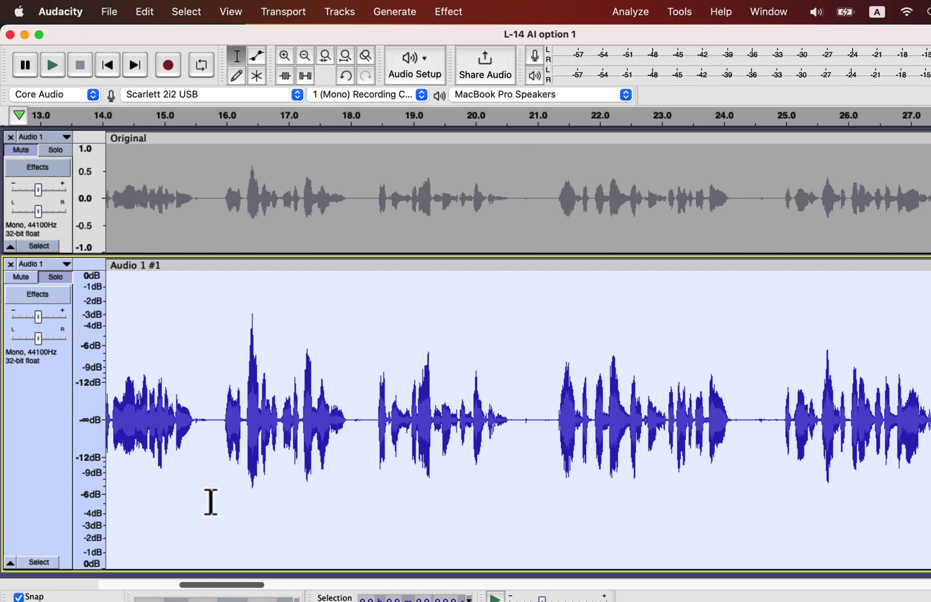
# - Inspect the processed waveform around 16.4 s and 47.6–49.2 s, then select the whole Audio 1 #1 clip
pyautogui.click(250, 329)
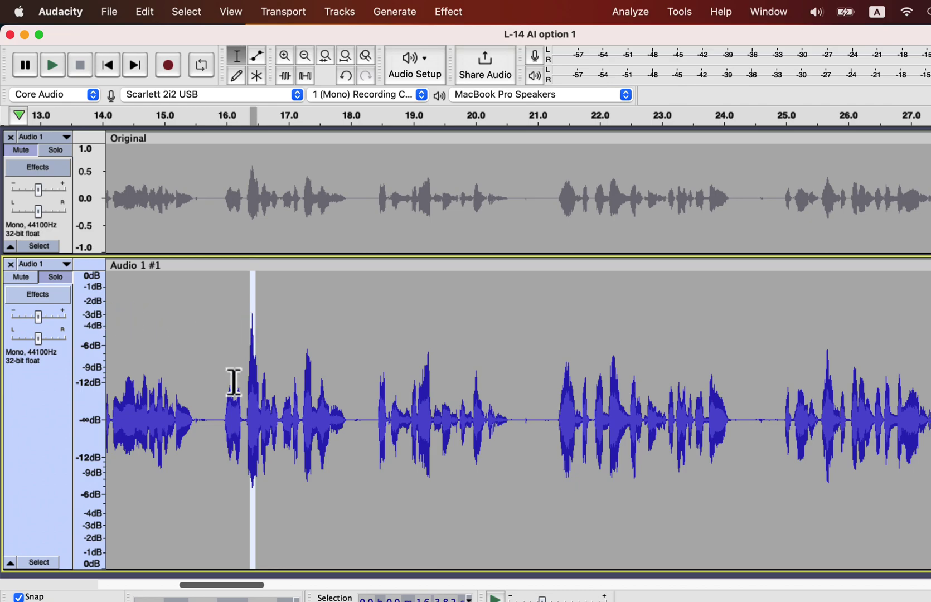
pyautogui.hscroll(-6, 233, 382)
pyautogui.hscroll(-1, 233, 381)
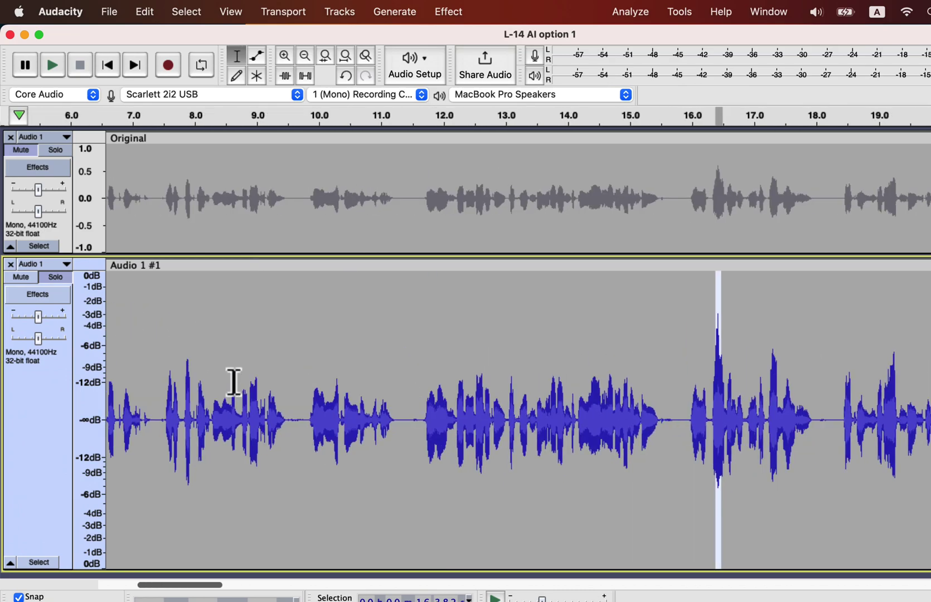
pyautogui.hscroll(-6, 234, 382)
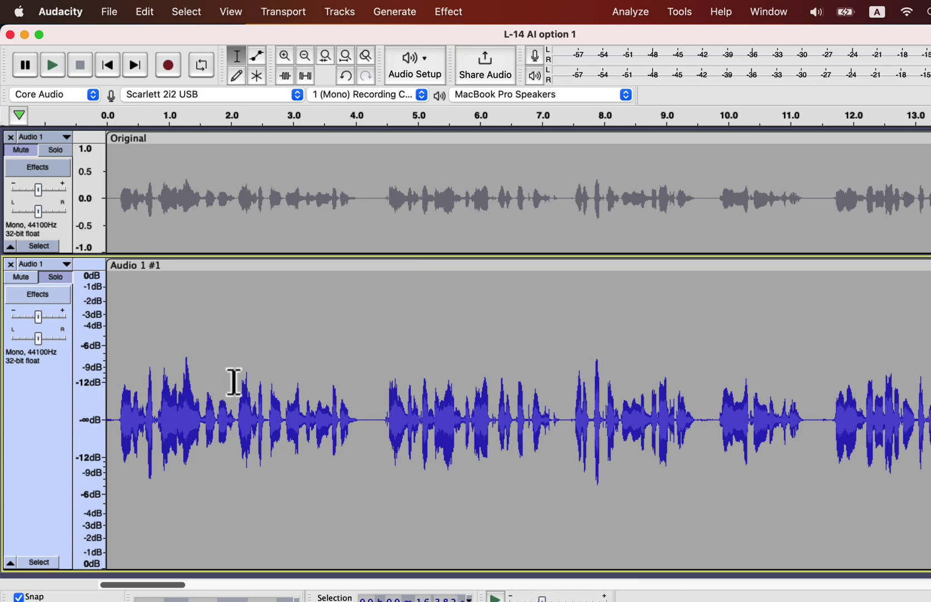
pyautogui.hscroll(8, 233, 382)
pyautogui.hscroll(2, 378, 382)
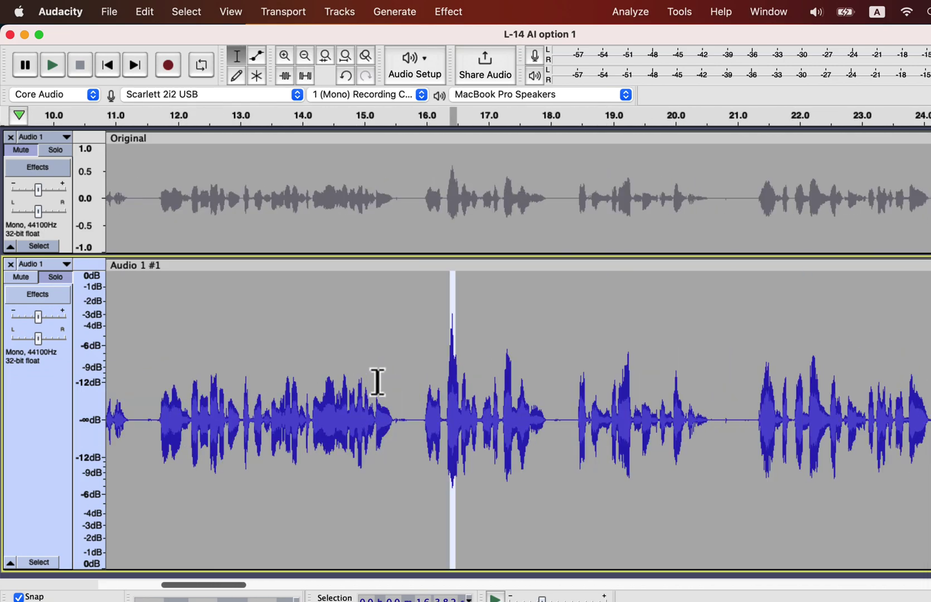
pyautogui.hscroll(20, 379, 383)
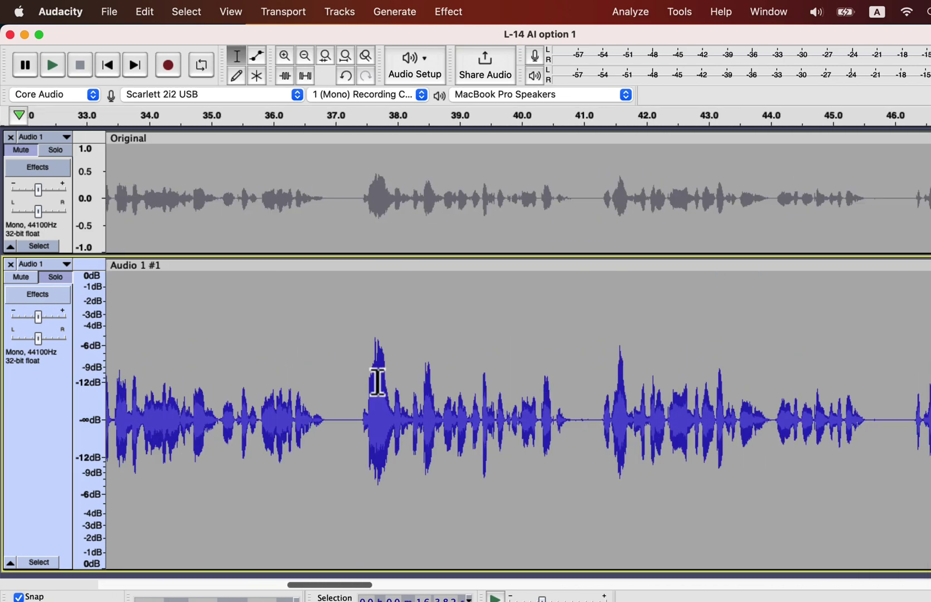
pyautogui.hscroll(9, 379, 382)
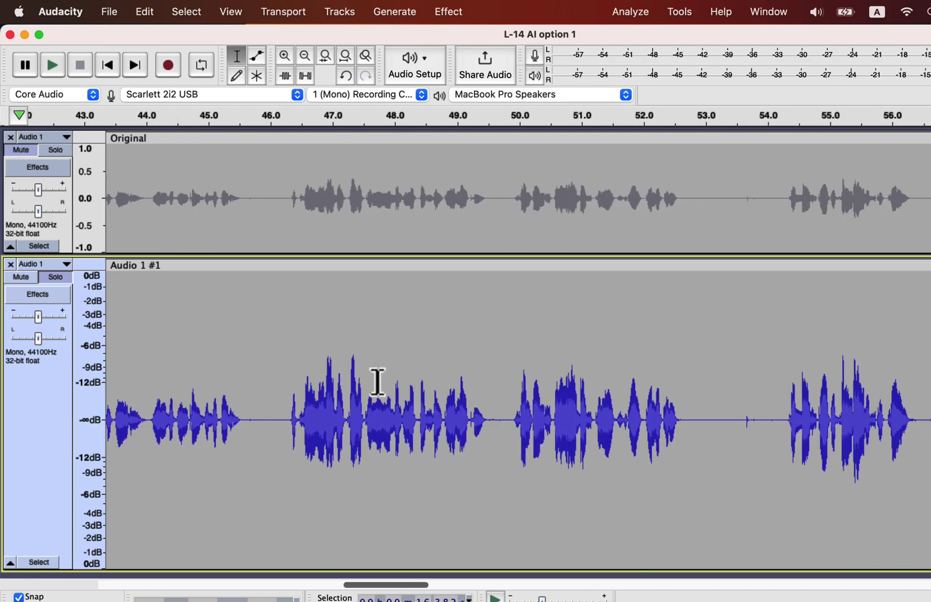
pyautogui.hscroll(4, 378, 382)
pyautogui.hscroll(-7, 378, 383)
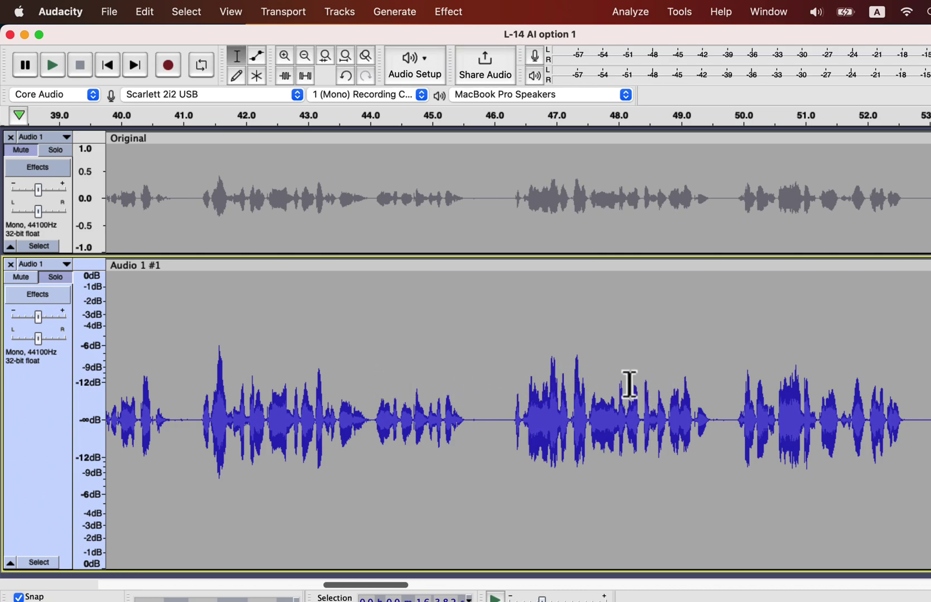
pyautogui.click(596, 390)
pyautogui.moveTo(597, 391); pyautogui.dragTo(693, 397)
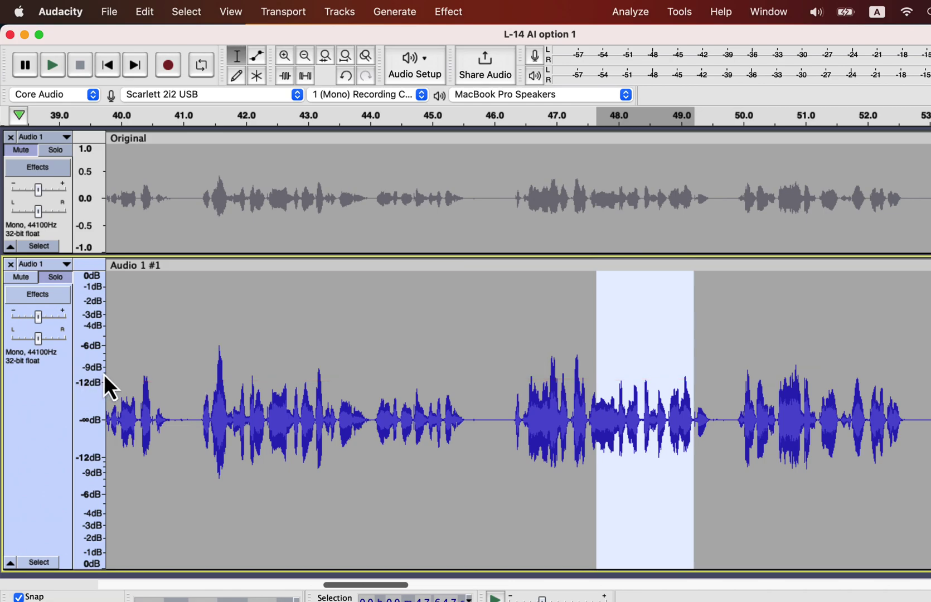
pyautogui.doubleClick(355, 381)
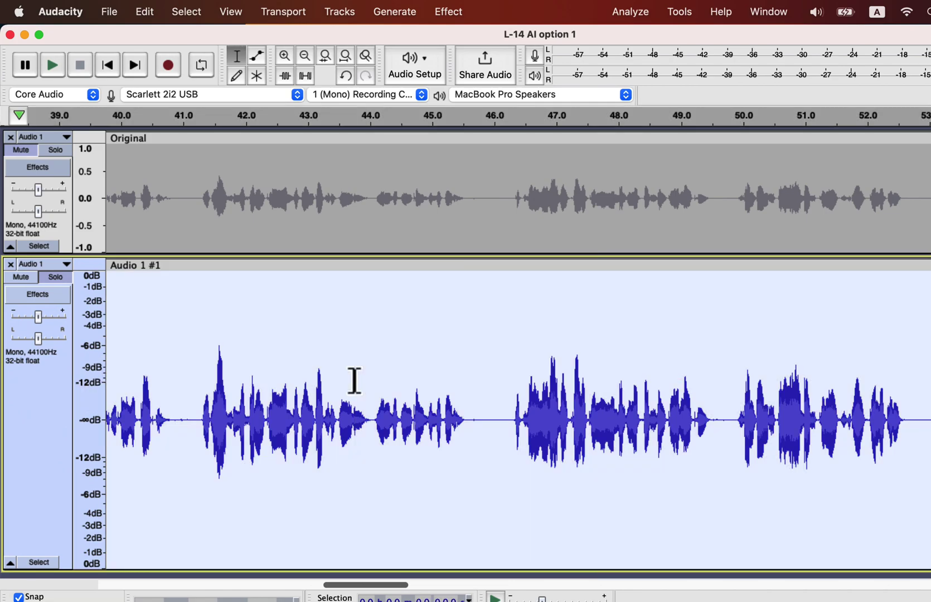
pyautogui.click(447, 12)
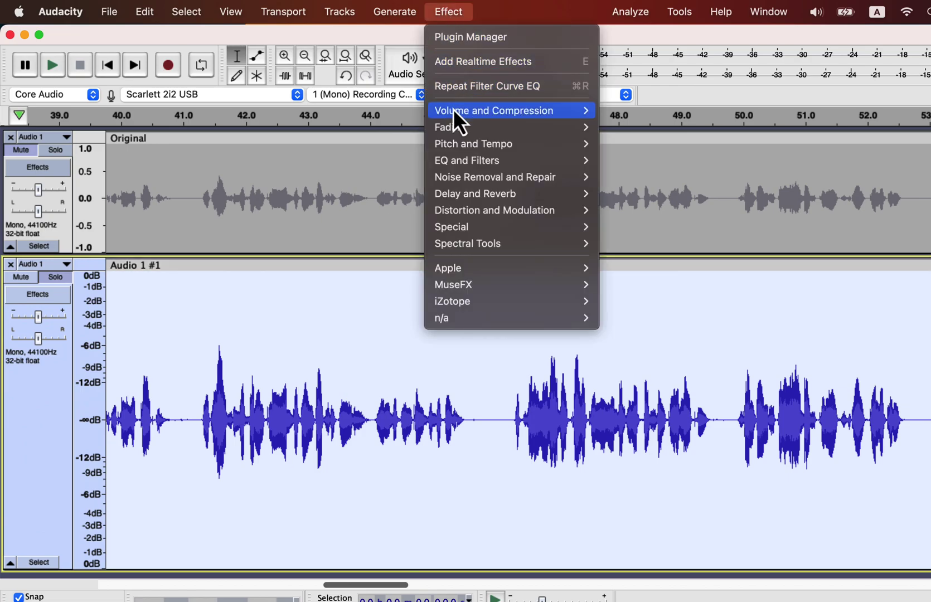
pyautogui.moveTo(453, 110)
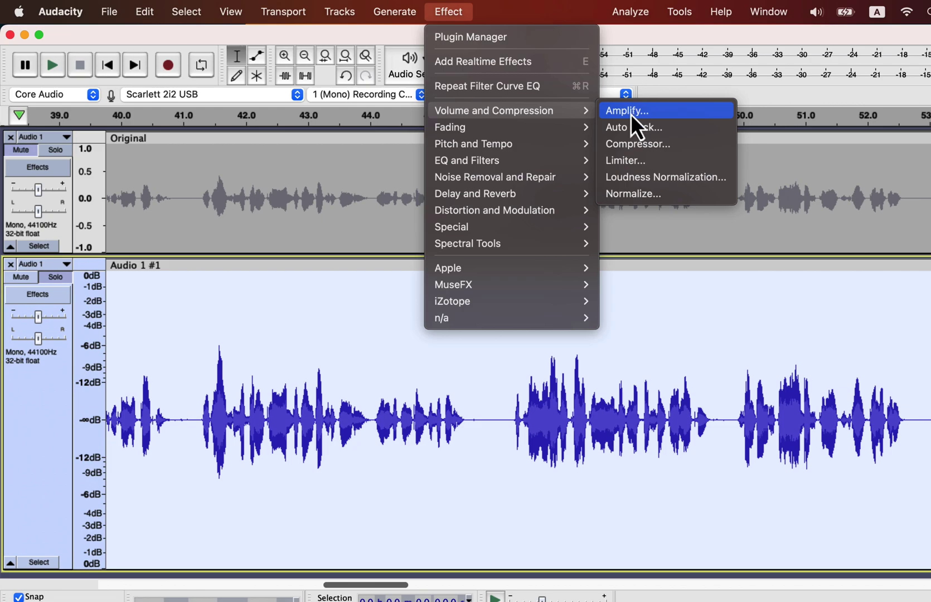
pyautogui.click(631, 144)
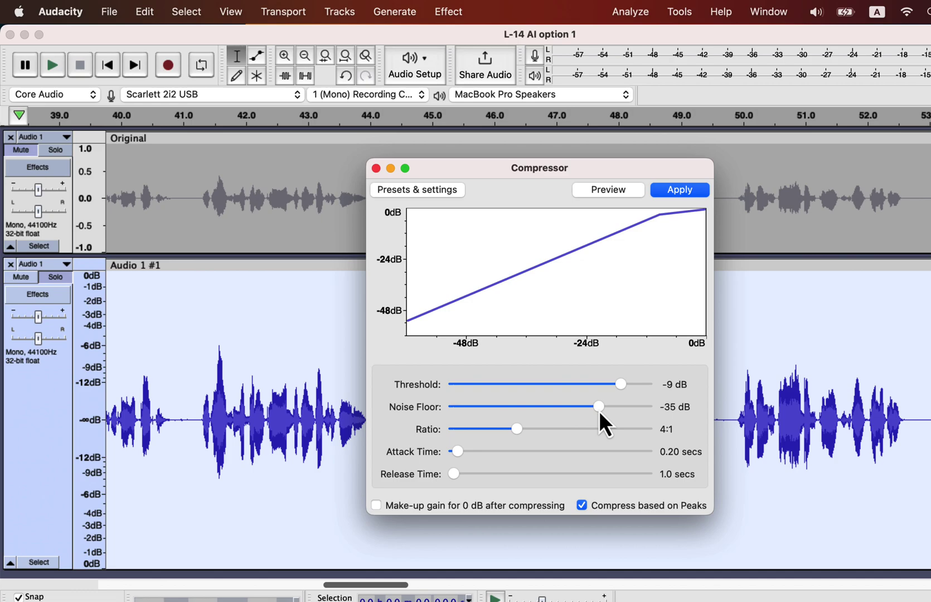
pyautogui.click(377, 170)
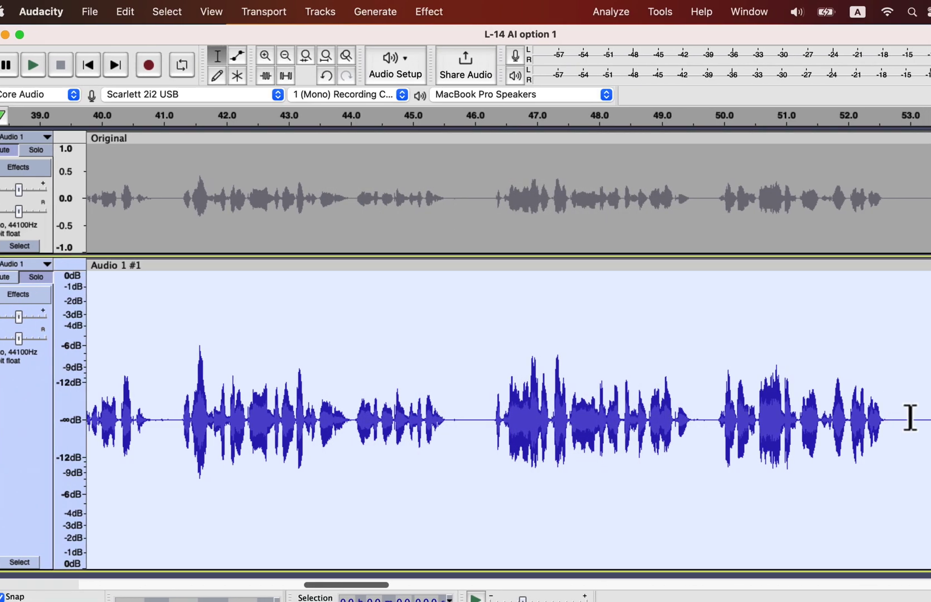
# - Play a short quiet stretch around 53 s to check the background noise
pyautogui.click(909, 408)
pyautogui.moveTo(865, 408); pyautogui.dragTo(914, 449)
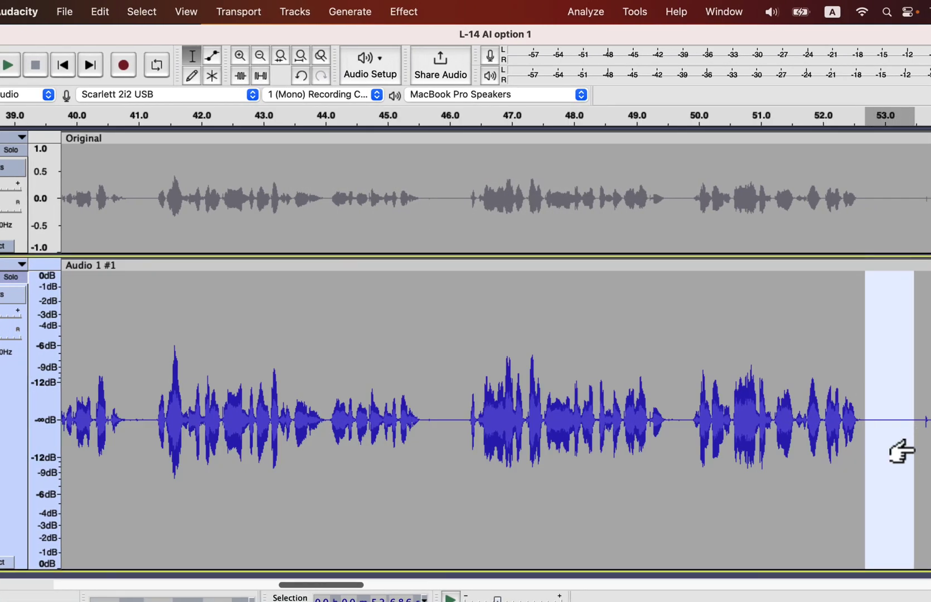
pyautogui.press('space')
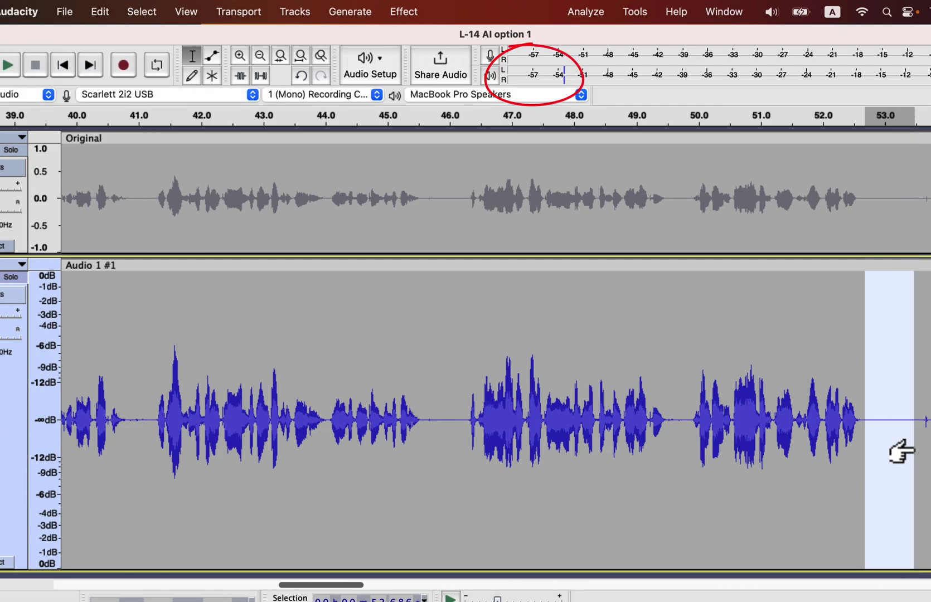
# - Compress the whole Audio 1 #1 clip with a -9 dB threshold and 4:1 ratio
pyautogui.doubleClick(900, 451)
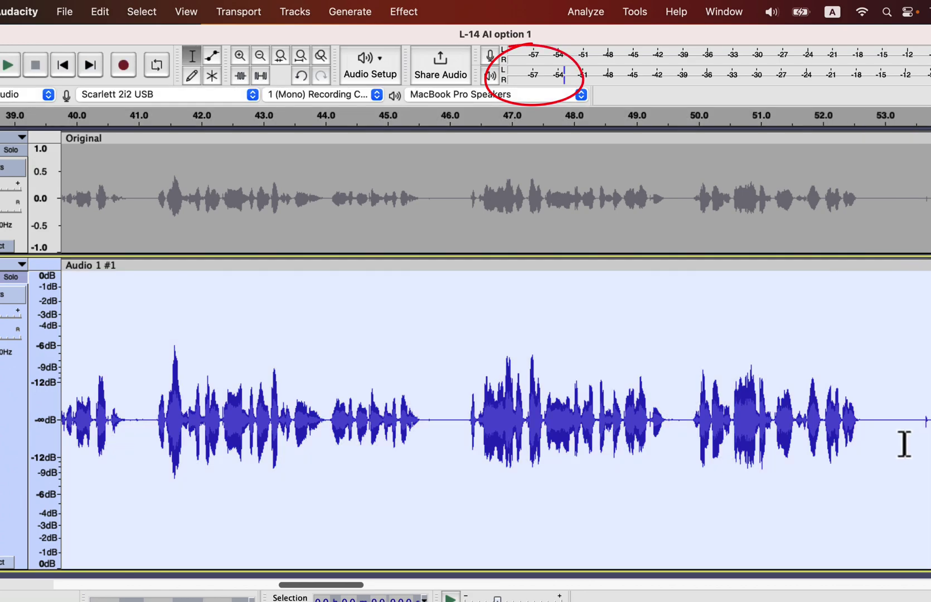
pyautogui.click(406, 13)
pyautogui.moveTo(413, 114)
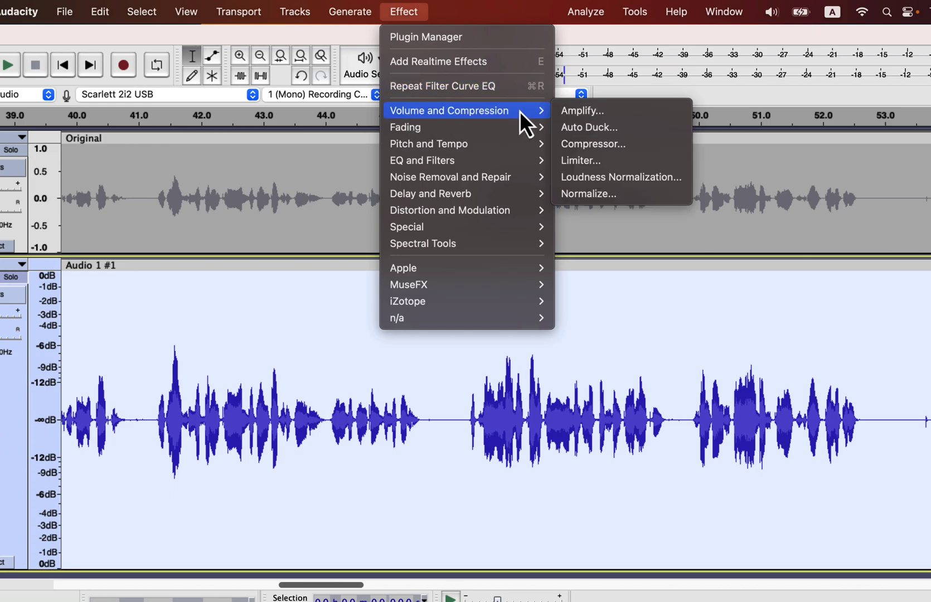
pyautogui.click(568, 144)
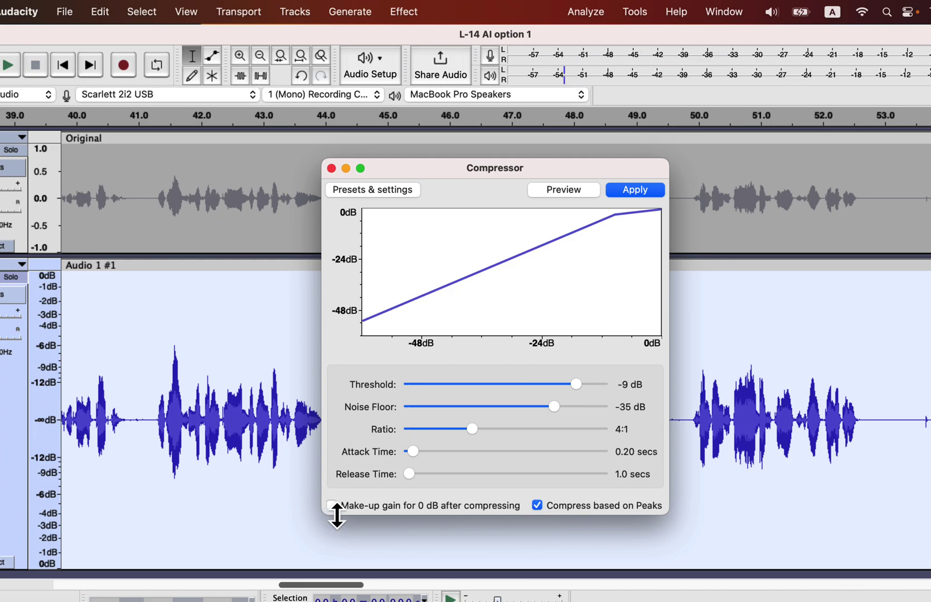
pyautogui.click(634, 190)
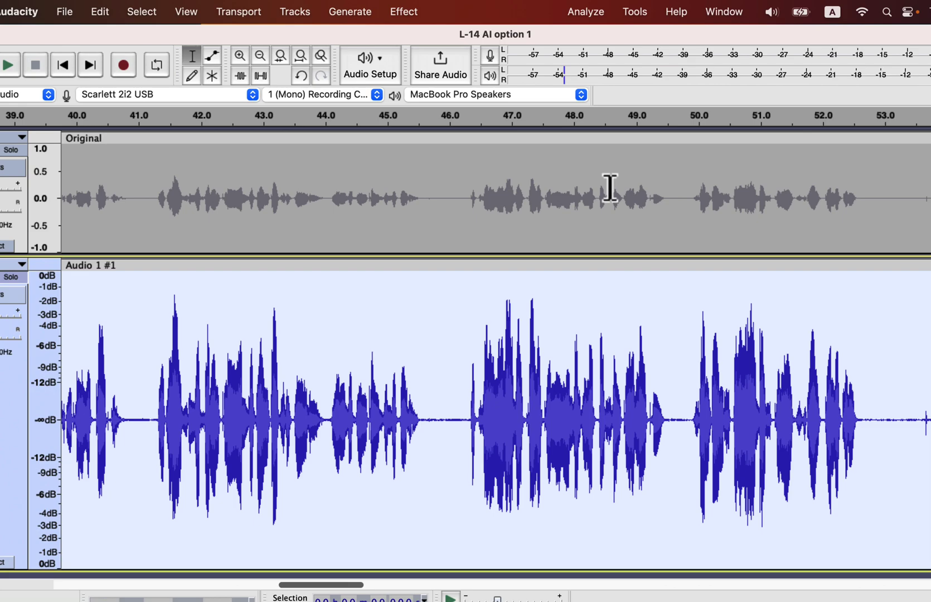
# - Normalize Audio 1 #1 again to a -3.0 dB peak with DC offset removed
pyautogui.click(411, 13)
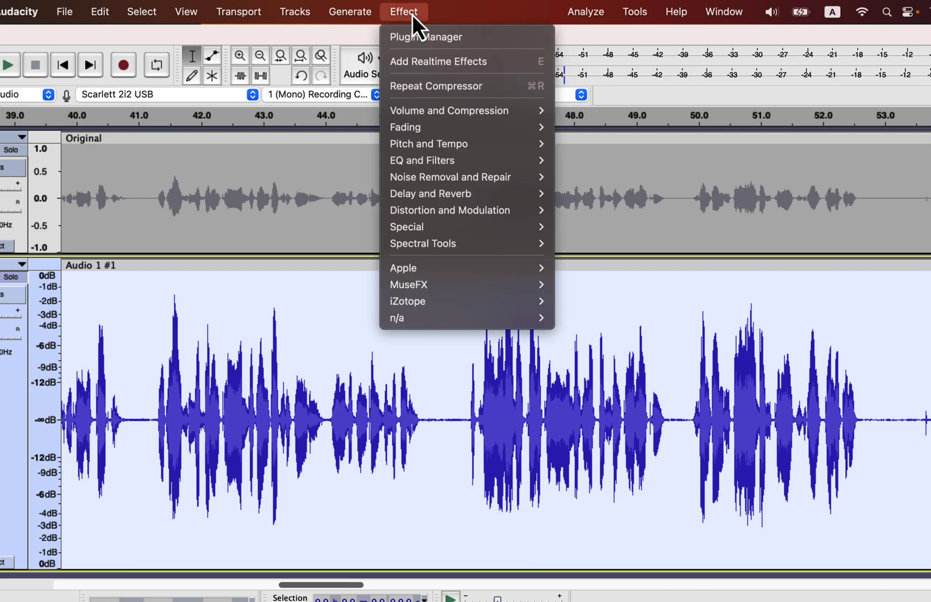
pyautogui.moveTo(420, 114)
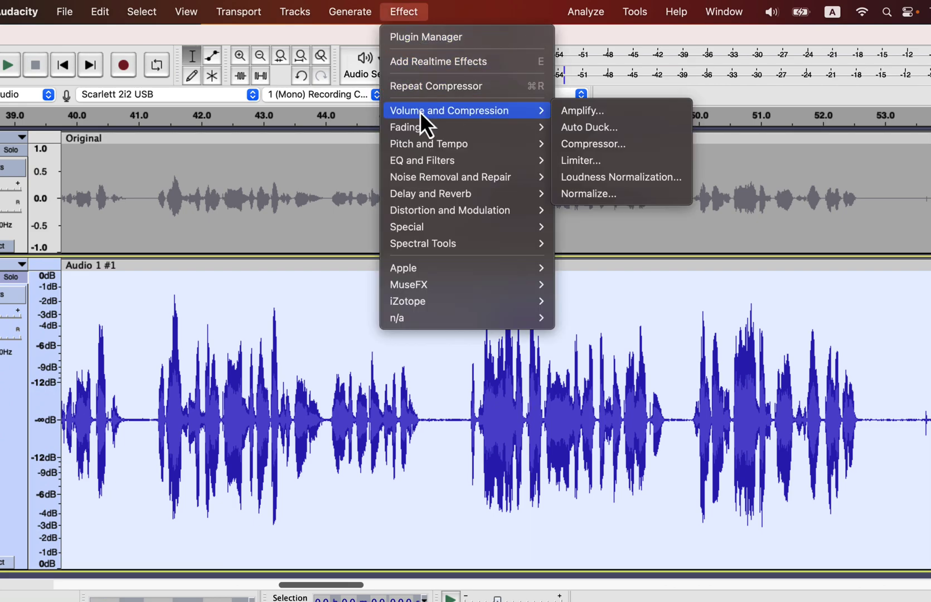
pyautogui.click(569, 196)
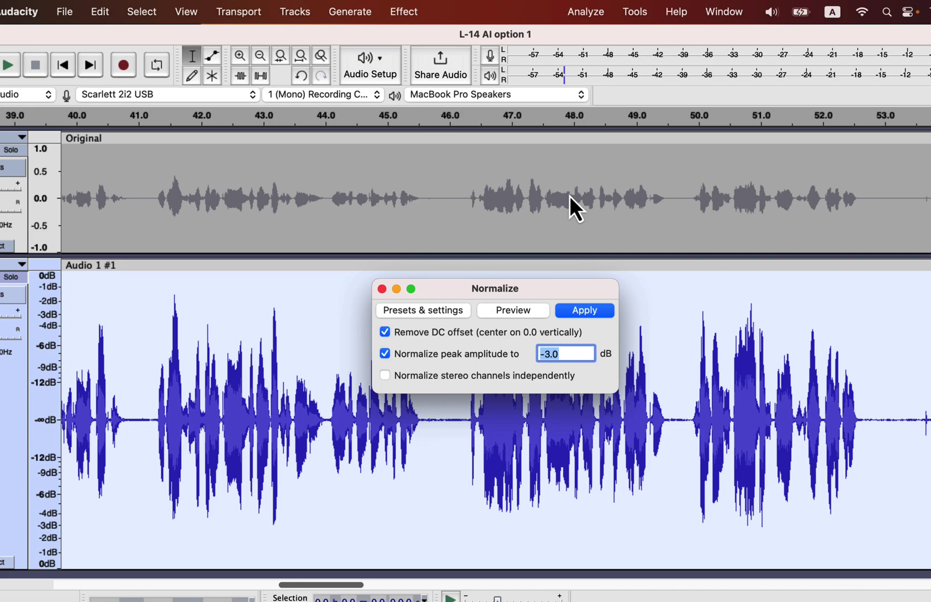
pyautogui.click(586, 311)
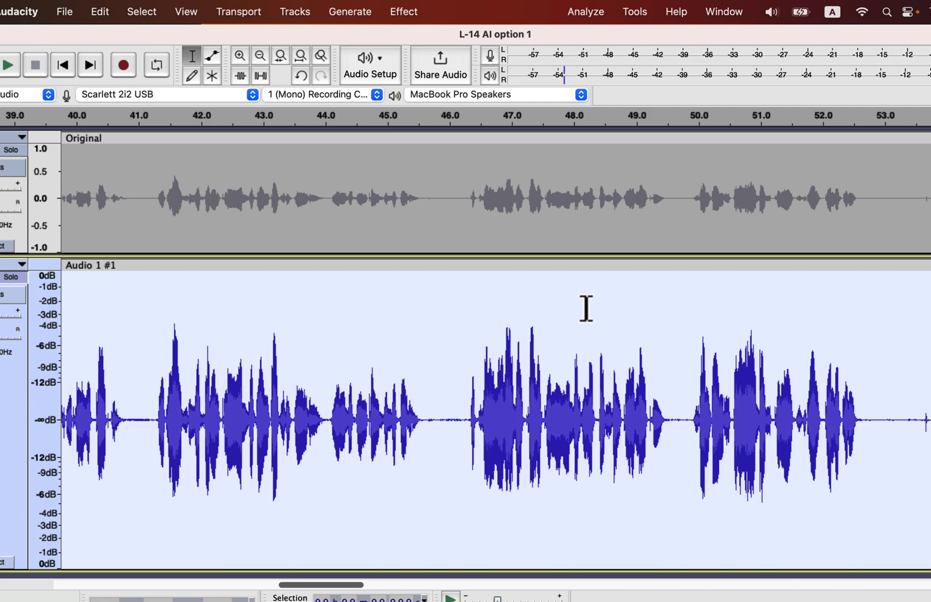
# - Scroll back to the start and play the recording from the beginning
pyautogui.hscroll(-10, 441, 350)
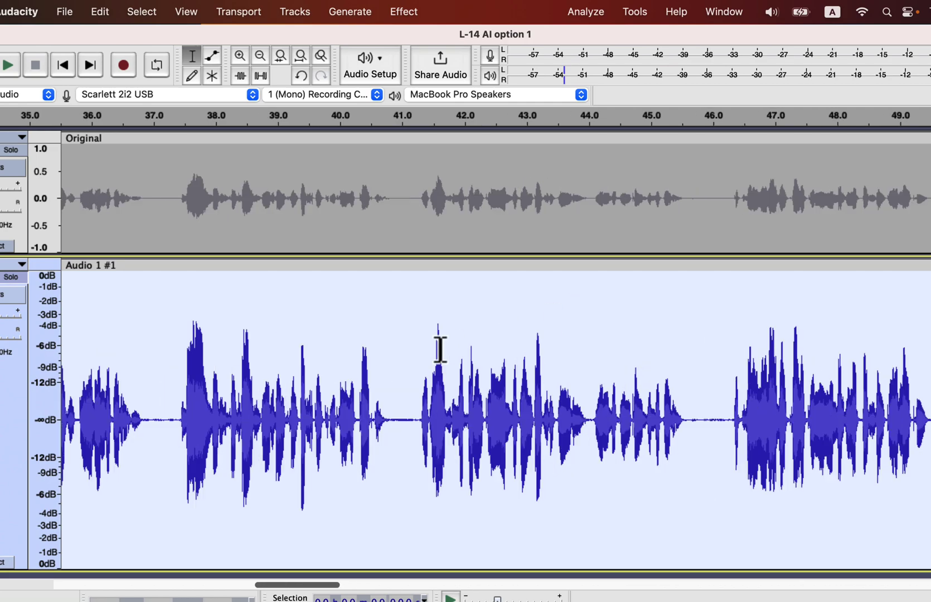
pyautogui.hscroll(-8, 440, 350)
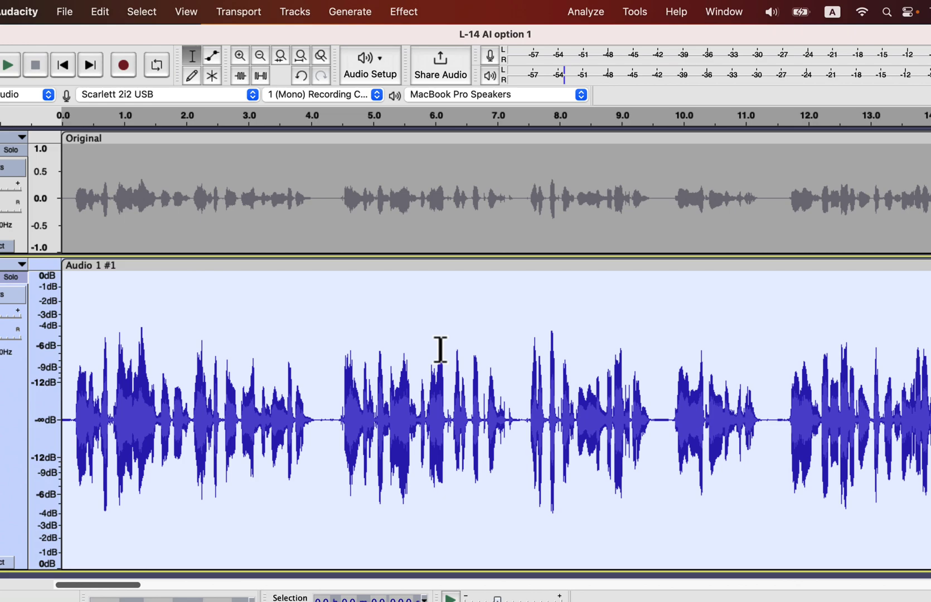
pyautogui.click(66, 378)
pyautogui.press('space')
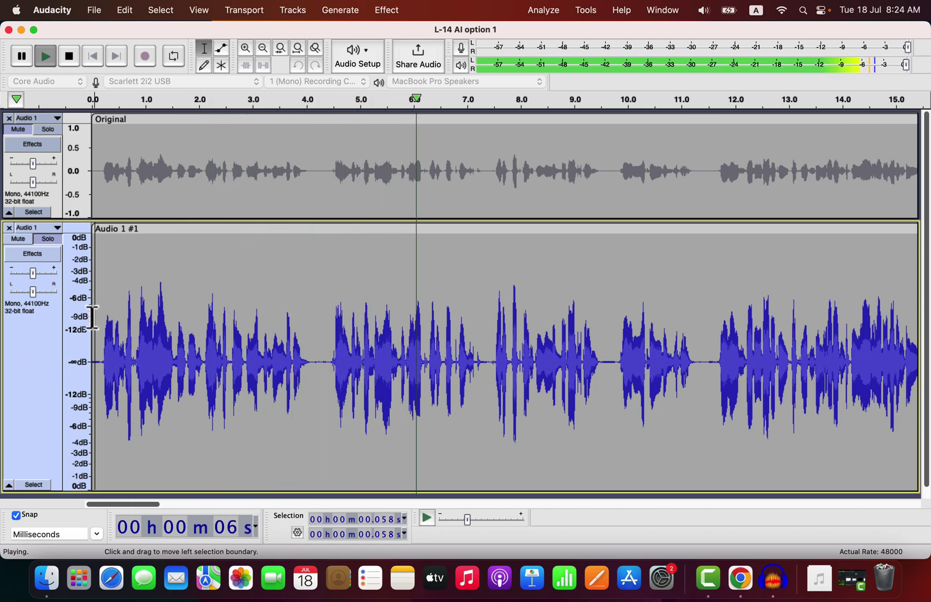
# - Alternately solo the Original and Audio 1 #1 tracks, ending with the processed track soloed
pyautogui.click(43, 133)
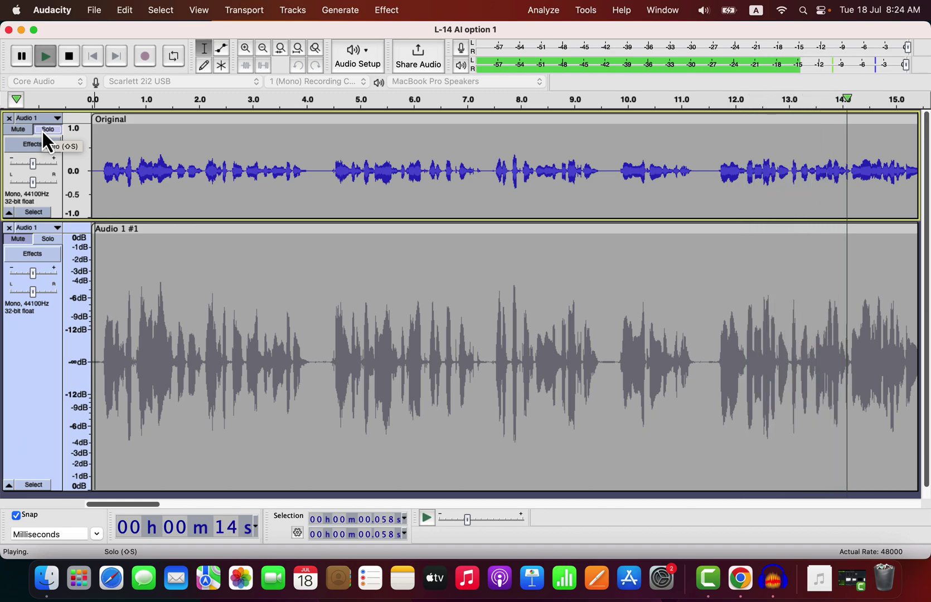
pyautogui.click(43, 241)
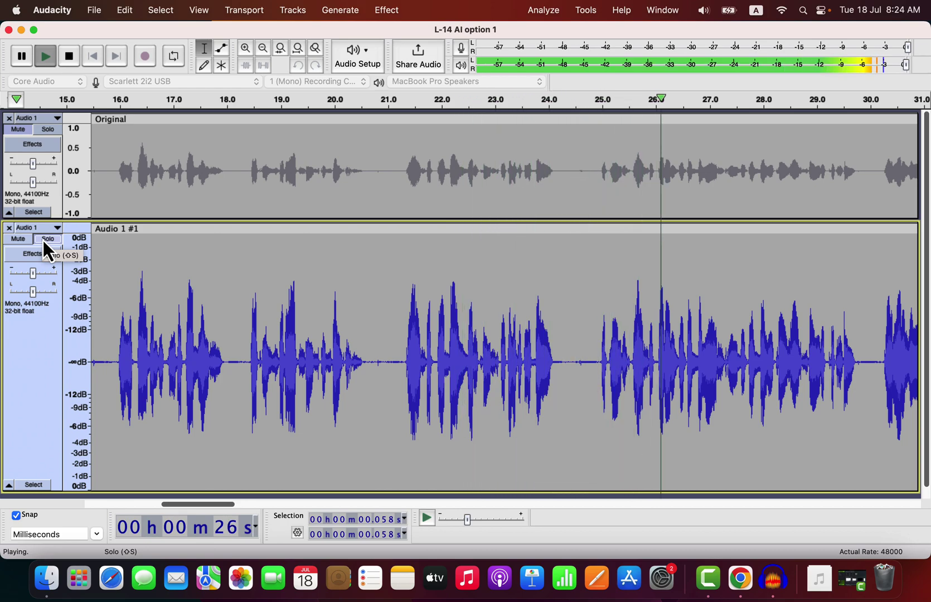
pyautogui.click(49, 128)
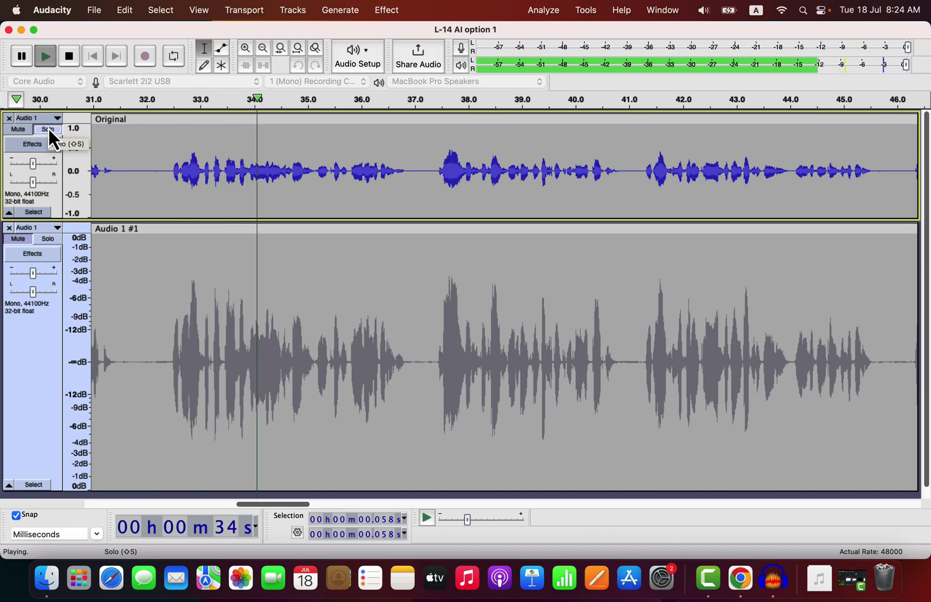
pyautogui.click(53, 240)
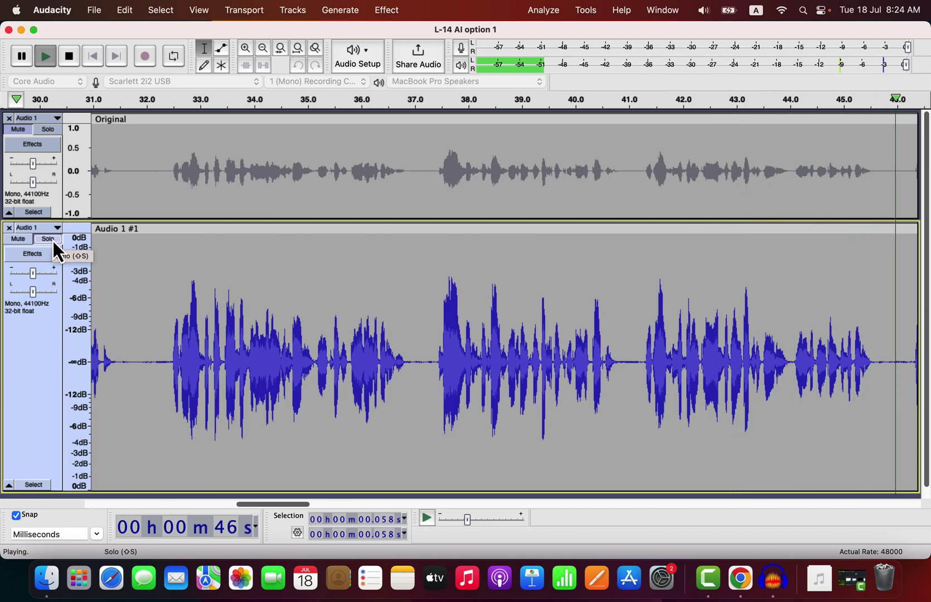
pyautogui.hscroll(-15, 153, 280)
# - Export the processed clip as OGG and close the Original track
pyautogui.doubleClick(153, 280)
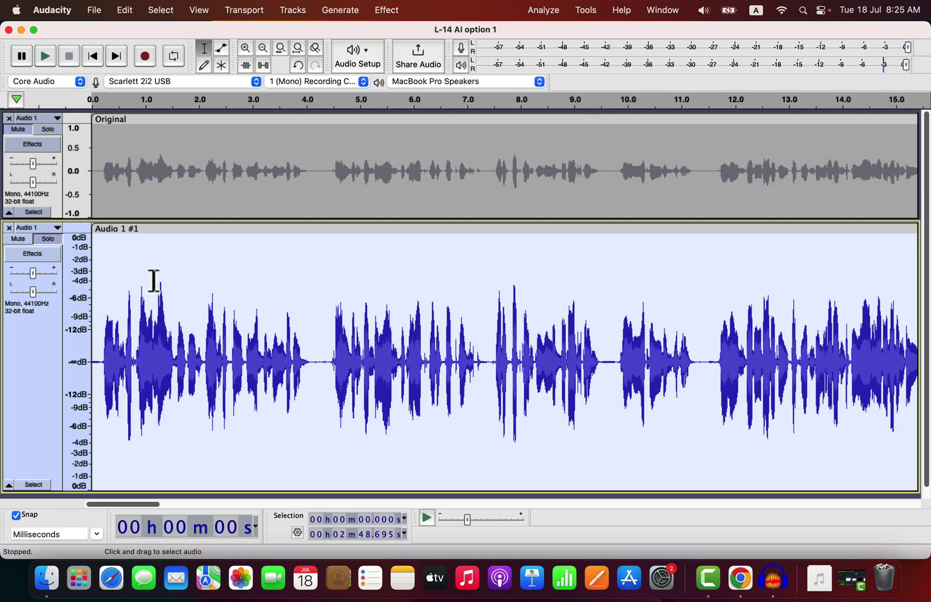
pyautogui.click(95, 11)
pyautogui.moveTo(108, 117)
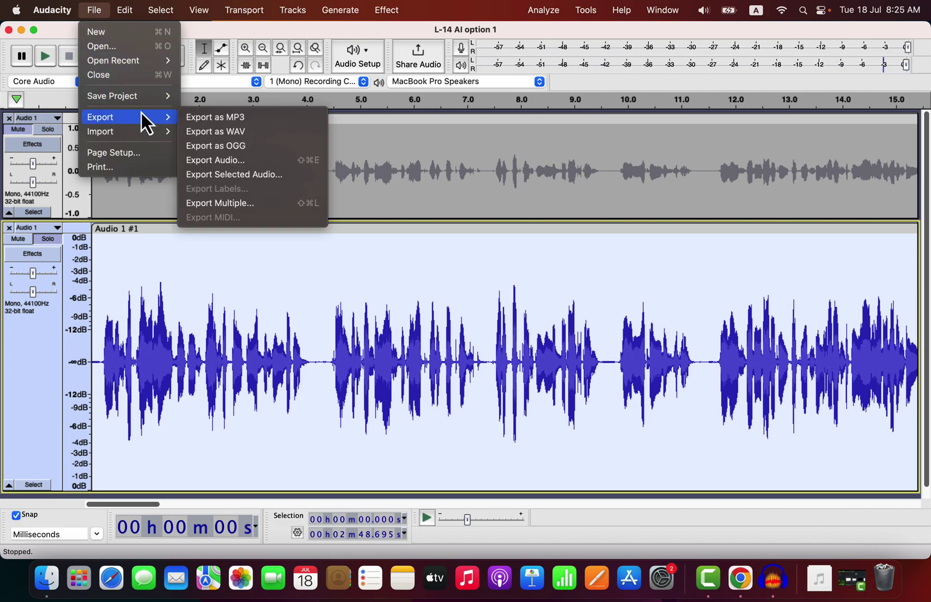
pyautogui.click(209, 145)
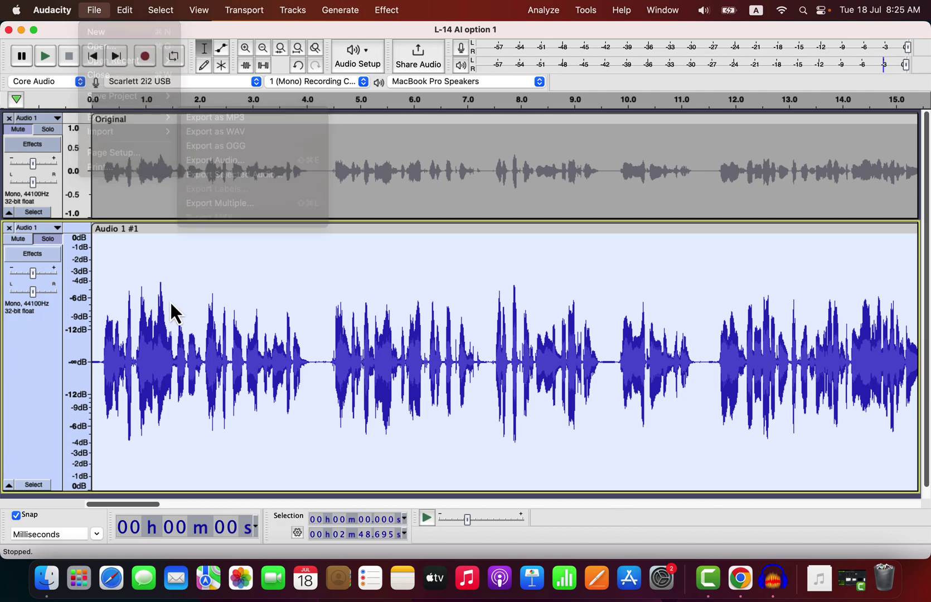
pyautogui.click(9, 118)
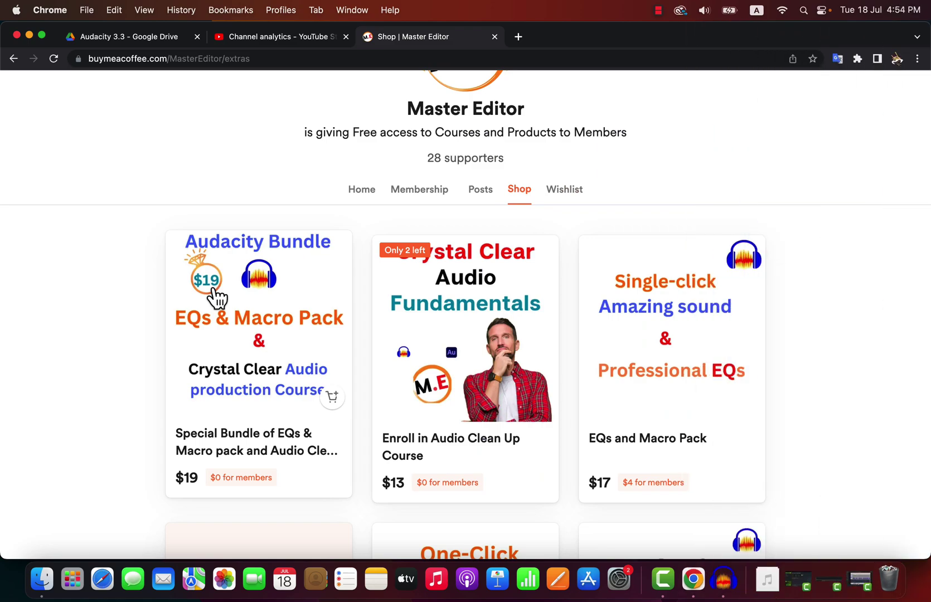
# - Show the Membership page's $4, $7 monthly and $97 lifetime levels
pyautogui.click(417, 195)
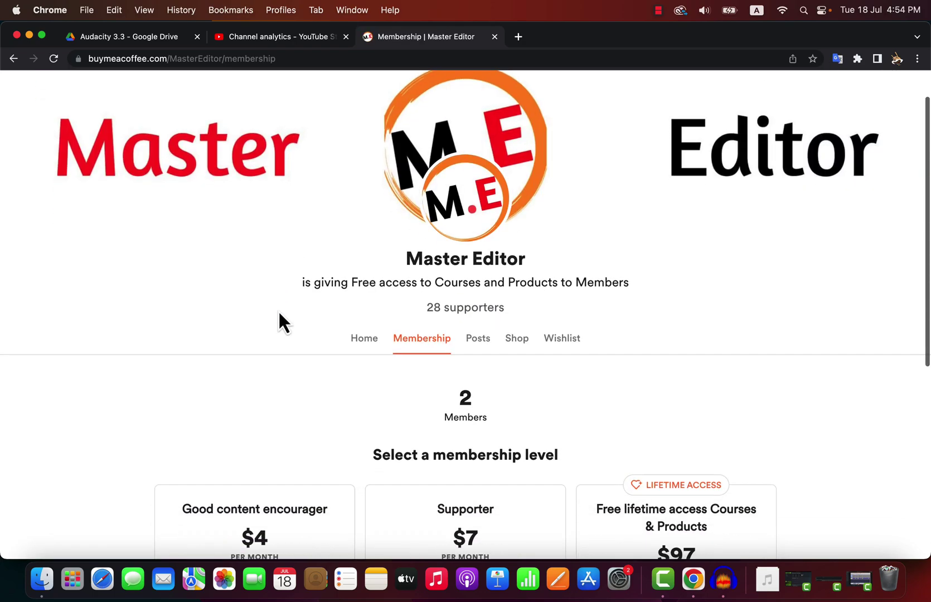
pyautogui.scroll(-5, 278, 314)
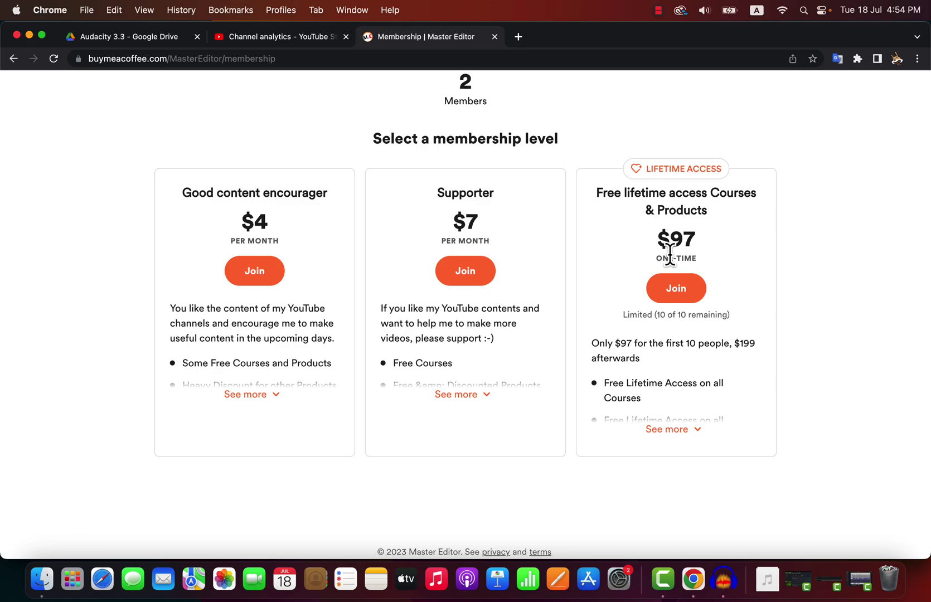